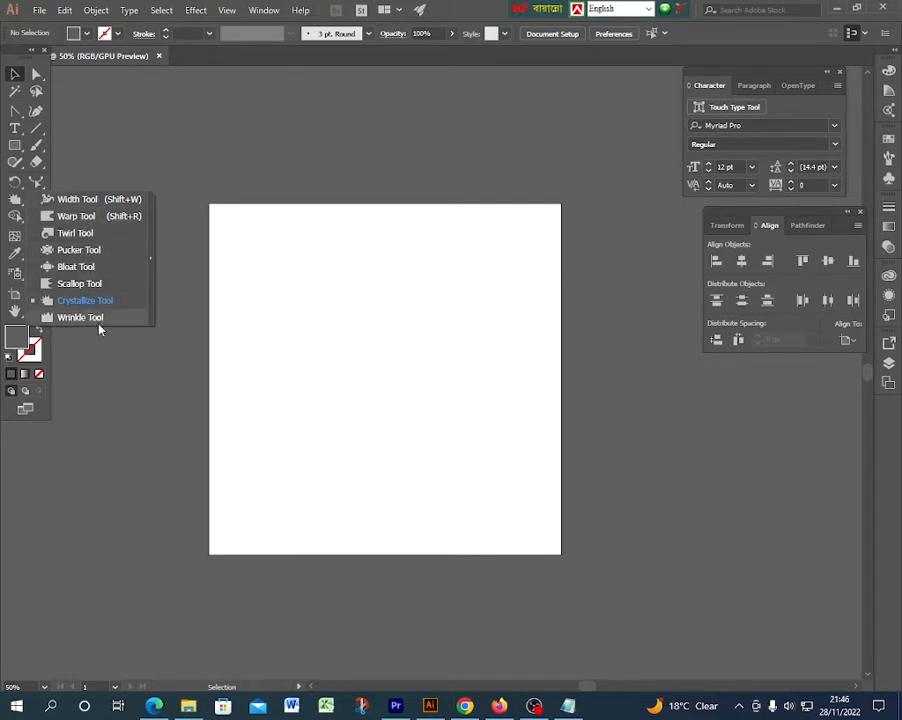
# - Draw a rectangle in the upper middle of the artboard with the Rectangle tool
pyautogui.click(161, 182)
pyautogui.click(16, 145)
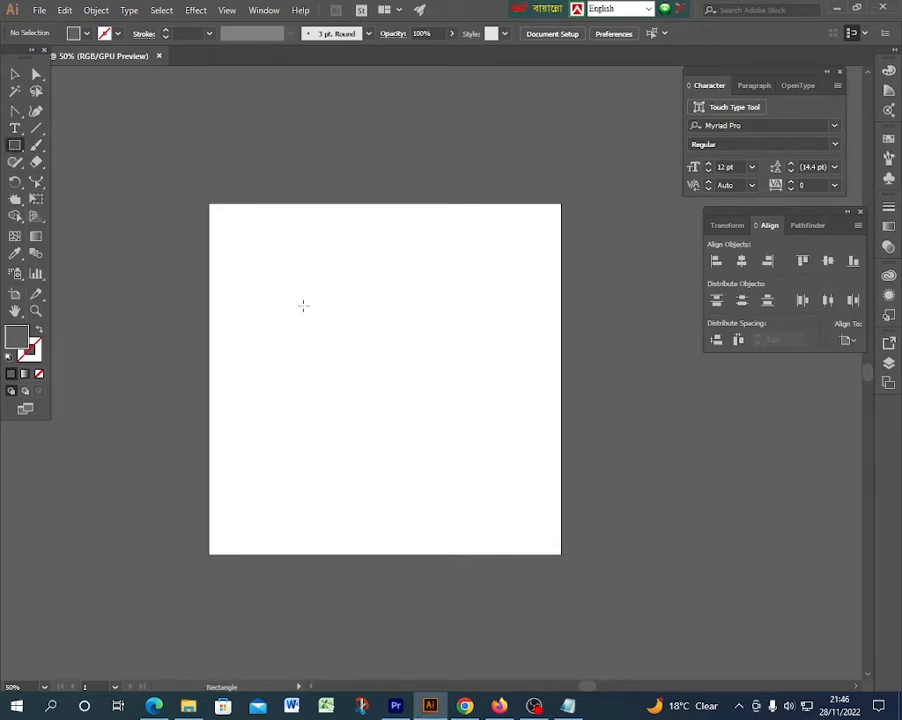
pyautogui.moveTo(285, 274); pyautogui.dragTo(467, 391)
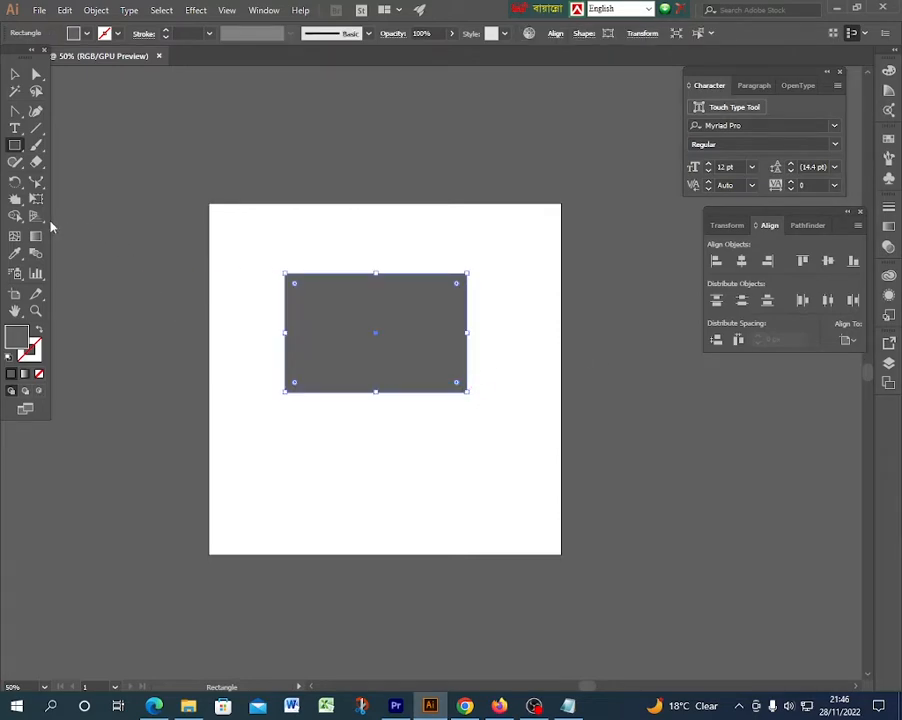
# - Detach the Width and distortion tool group into a floating strip above the artboard
pyautogui.click(17, 197)
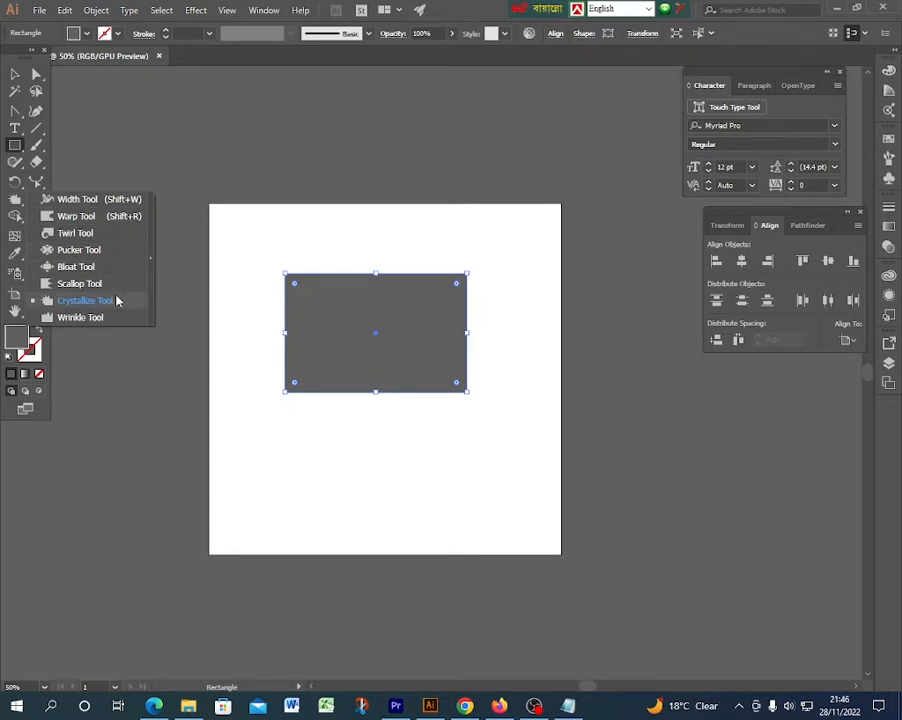
pyautogui.click(153, 235)
pyautogui.moveTo(132, 206); pyautogui.dragTo(496, 122)
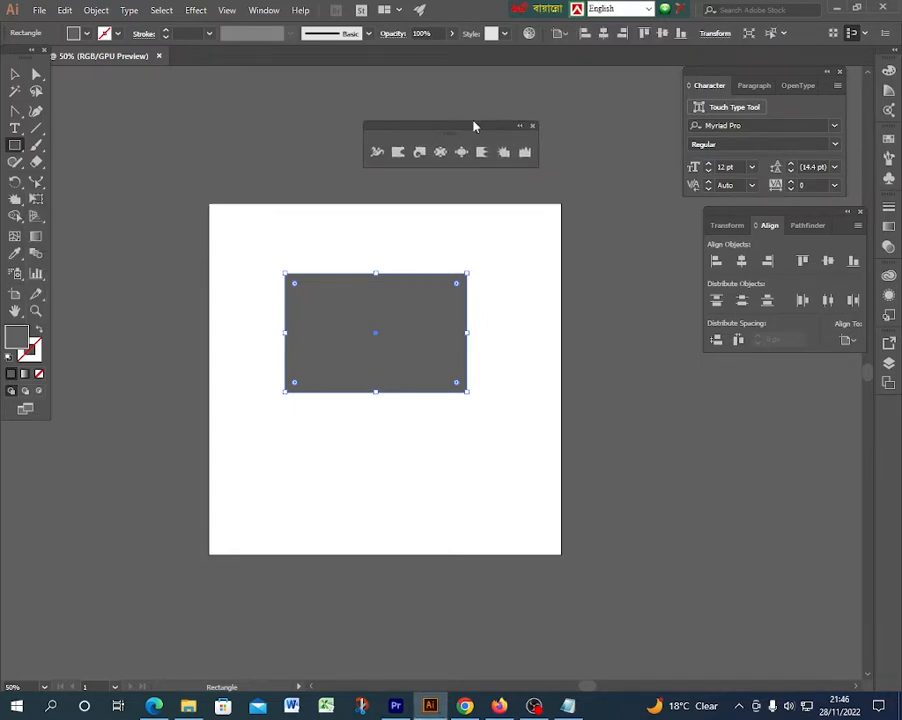
# - Distort the edges of the rectangle into irregular waves with the Warp tool
pyautogui.click(398, 153)
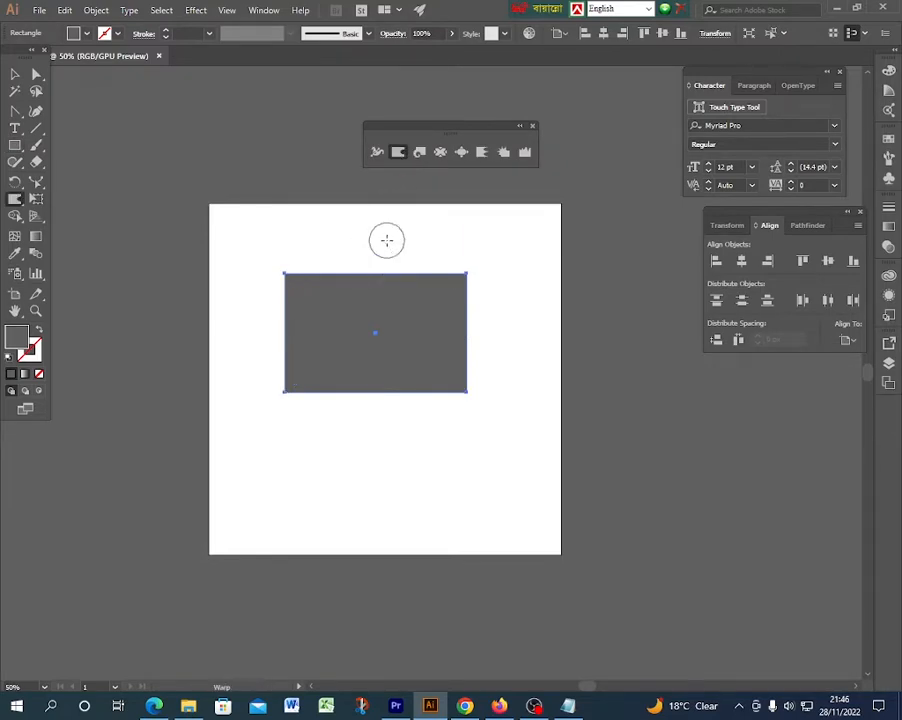
pyautogui.moveTo(374, 246)
pyautogui.mouseDown()
pyautogui.moveTo(374, 292)
pyautogui.moveTo(334, 258)
pyautogui.moveTo(306, 289)
pyautogui.moveTo(282, 356)
pyautogui.moveTo(290, 389)
pyautogui.moveTo(365, 397)
pyautogui.moveTo(358, 439)
pyautogui.moveTo(405, 390)
pyautogui.moveTo(451, 403)
pyautogui.moveTo(477, 390)
pyautogui.moveTo(509, 292)
pyautogui.moveTo(477, 372)
pyautogui.moveTo(491, 284)
pyautogui.mouseUp()
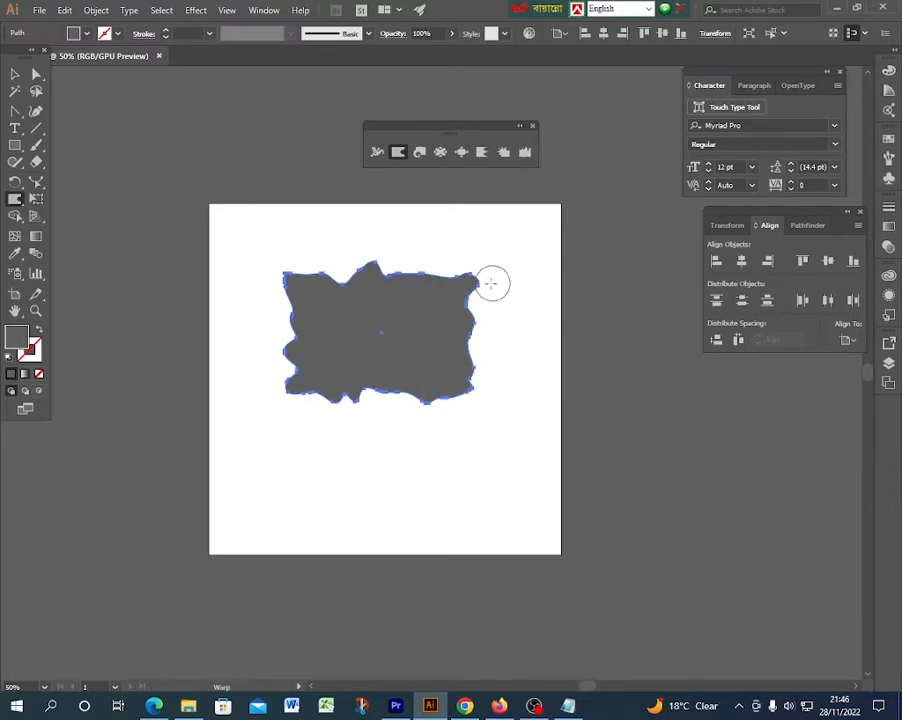
pyautogui.moveTo(399, 310)
pyautogui.mouseDown()
pyautogui.moveTo(358, 286)
pyautogui.moveTo(302, 282)
pyautogui.moveTo(345, 287)
pyautogui.mouseUp()
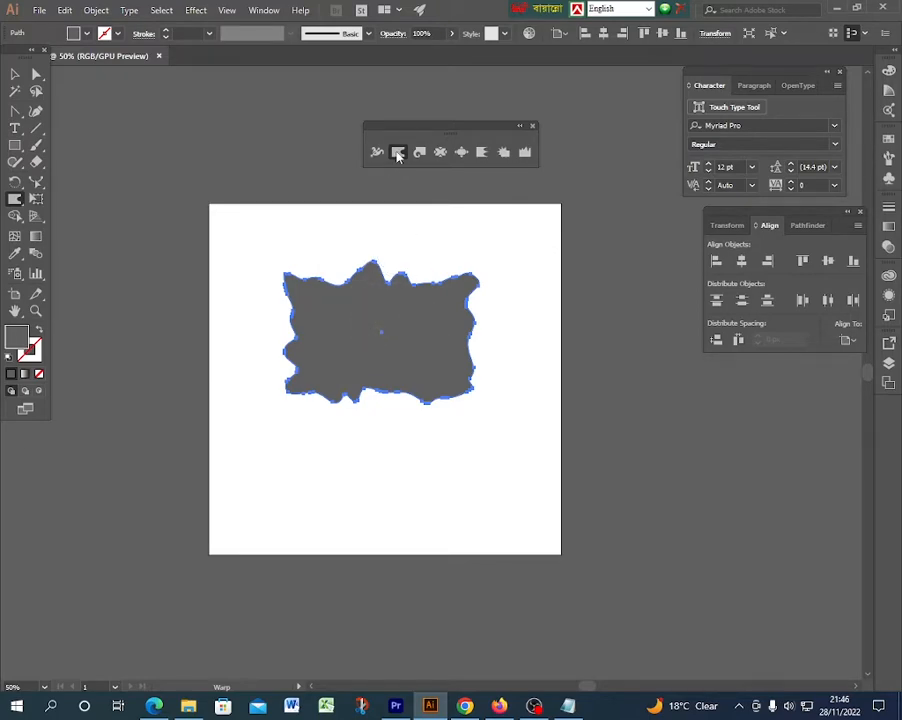
# - Set the Warp tool's brush width and height to 50 px each
pyautogui.doubleClick(399, 153)
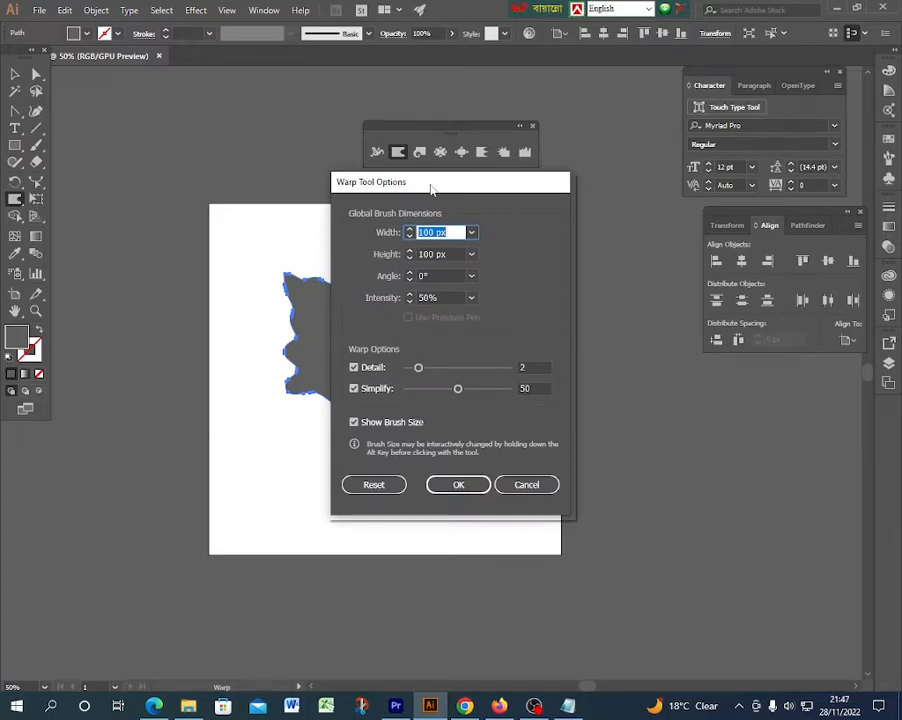
pyautogui.moveTo(426, 186); pyautogui.dragTo(593, 185)
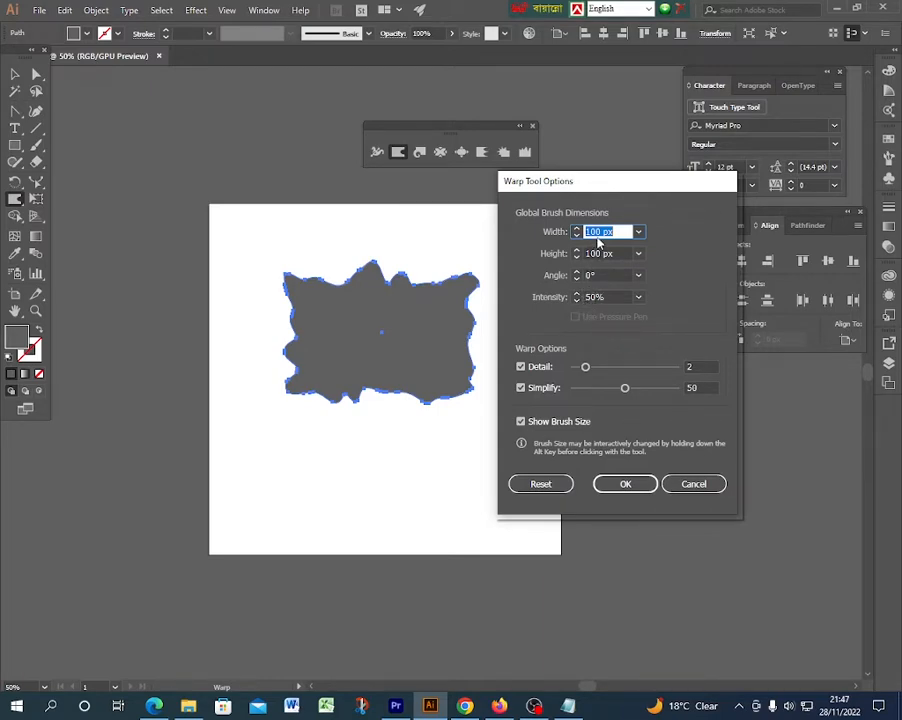
pyautogui.moveTo(601, 231); pyautogui.dragTo(518, 237)
pyautogui.write('30')
pyautogui.click(625, 483)
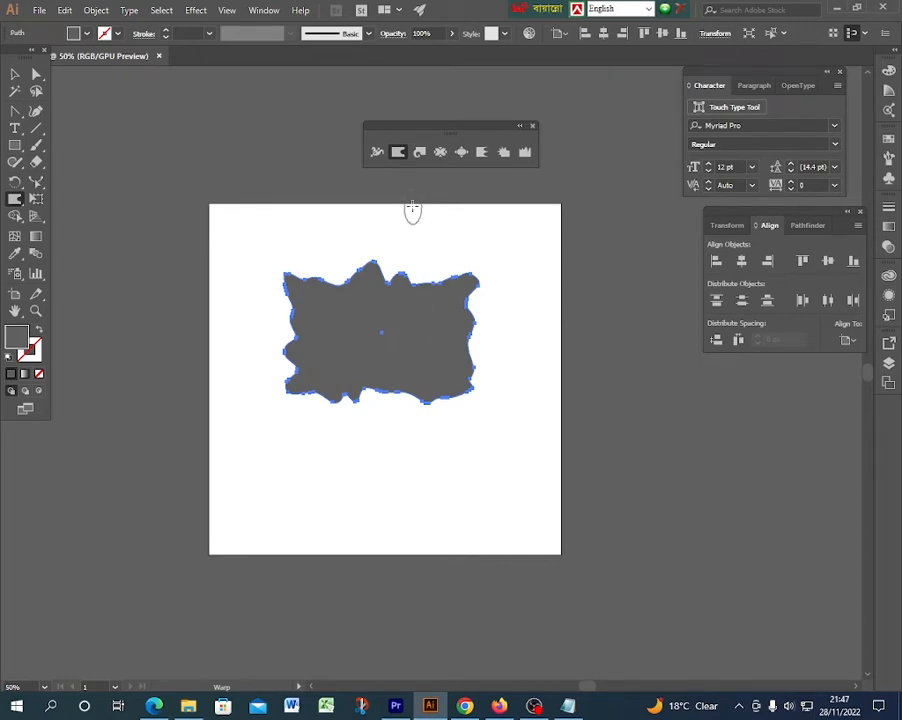
pyautogui.doubleClick(398, 153)
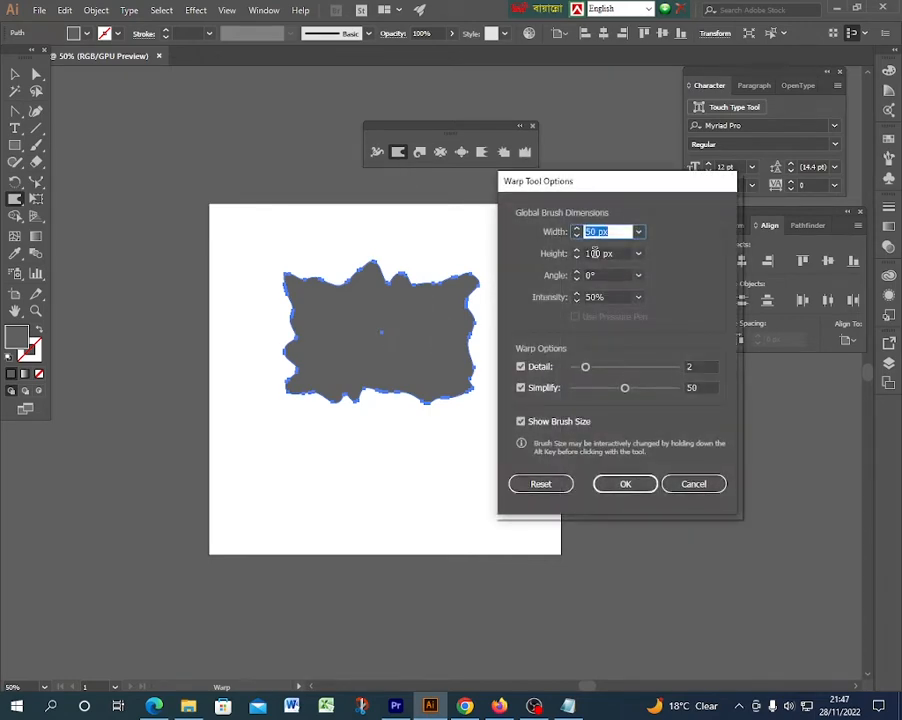
pyautogui.moveTo(598, 252); pyautogui.dragTo(538, 258)
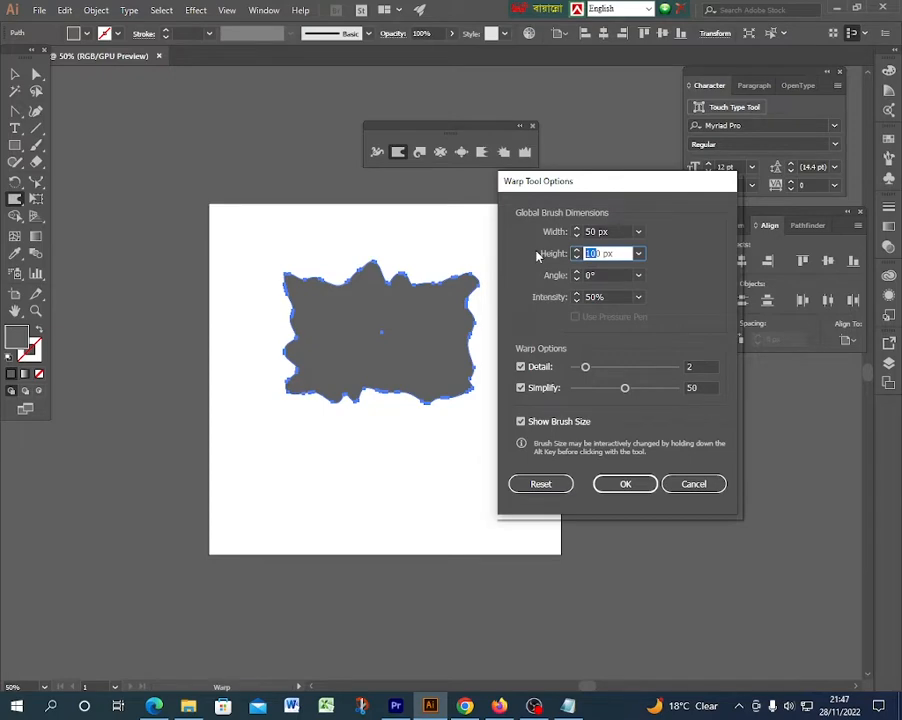
pyautogui.write('5')
pyautogui.click(625, 485)
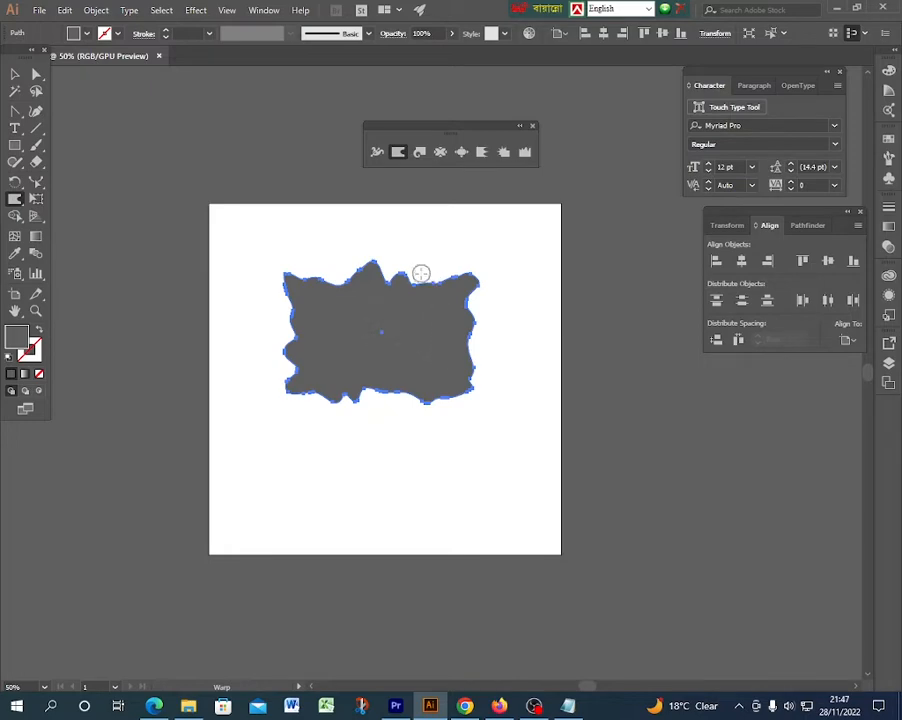
# - Warp the shape's edges again with the smaller brush and undo all warping back to the plain rectangle
pyautogui.moveTo(421, 273)
pyautogui.mouseDown()
pyautogui.moveTo(446, 309)
pyautogui.moveTo(477, 258)
pyautogui.moveTo(460, 336)
pyautogui.moveTo(476, 345)
pyautogui.moveTo(461, 377)
pyautogui.moveTo(458, 369)
pyautogui.moveTo(505, 387)
pyautogui.moveTo(426, 395)
pyautogui.moveTo(424, 417)
pyautogui.moveTo(398, 393)
pyautogui.moveTo(350, 412)
pyautogui.moveTo(319, 392)
pyautogui.moveTo(347, 404)
pyautogui.mouseUp()
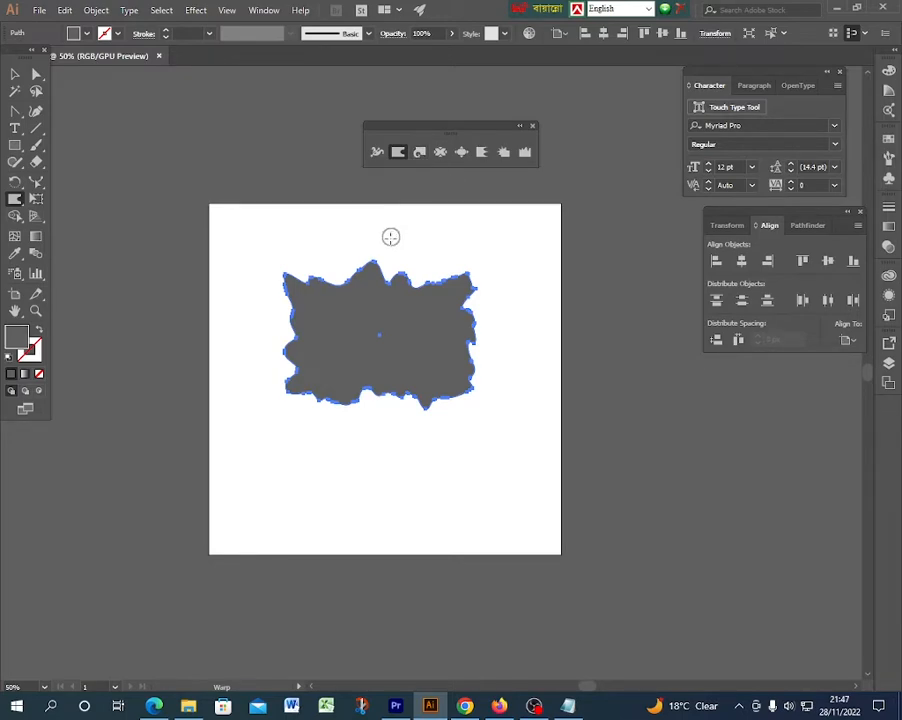
pyautogui.press('v')
pyautogui.hotkey('ctrl', 'z')
pyautogui.hotkey('ctrl', 'z')
pyautogui.hotkey('ctrl', 'z')
pyautogui.hotkey('ctrl', 'z')
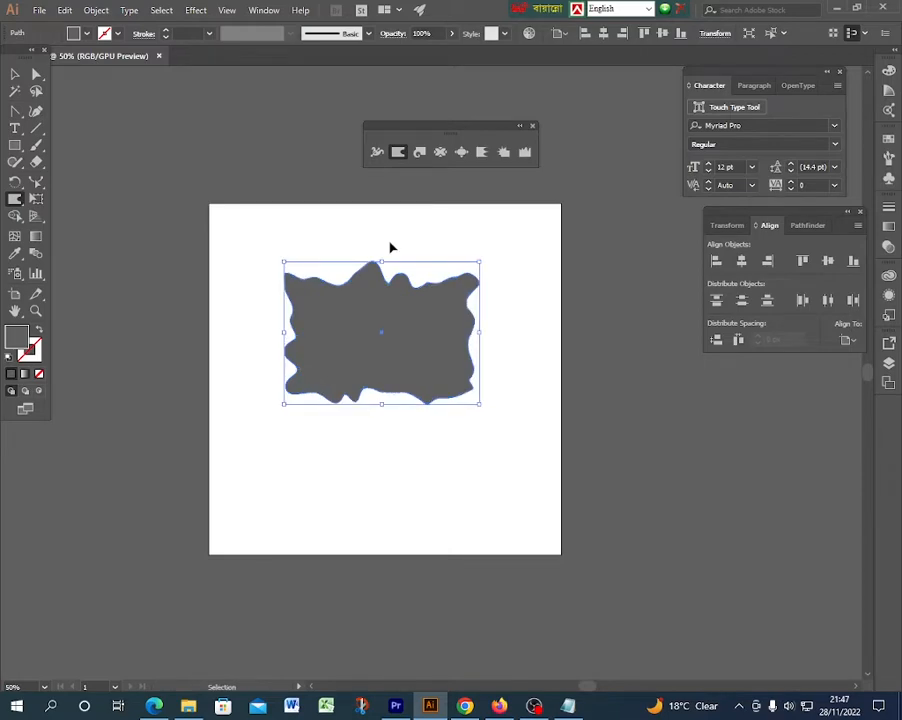
pyautogui.hotkey('ctrl', 'z')
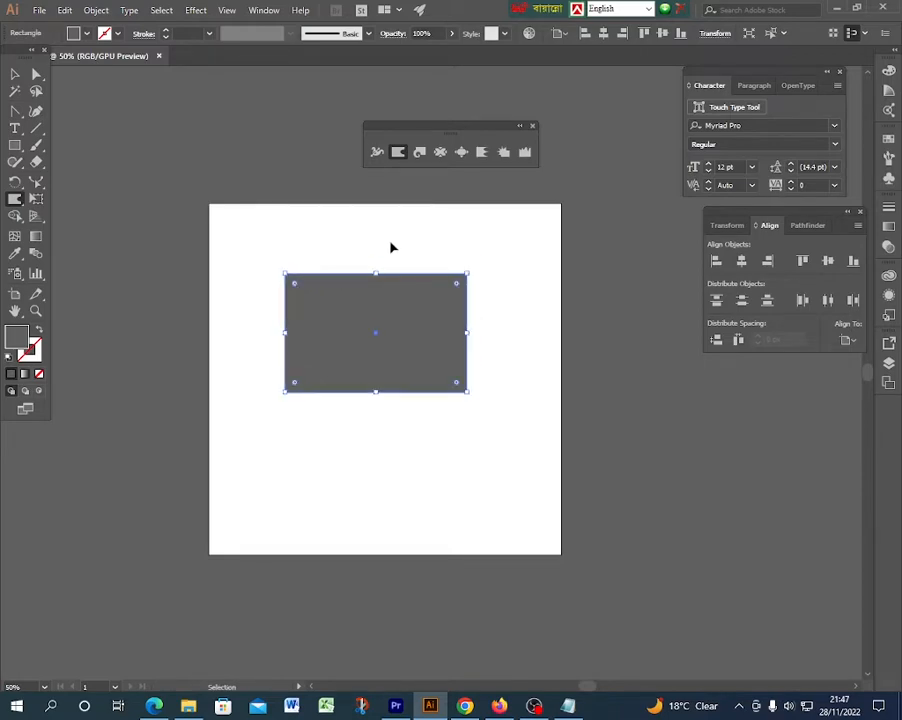
pyautogui.hotkey('shift', 'r')
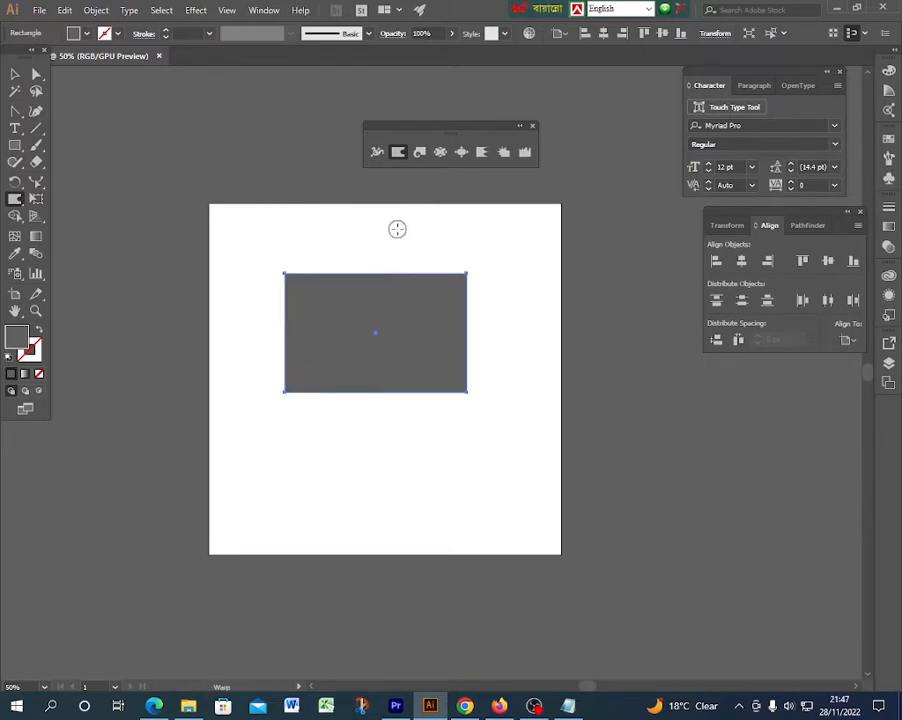
# - Twirl several spots along the rectangle's top edge with the Twirl tool, including a full spiral near the middle
pyautogui.click(420, 153)
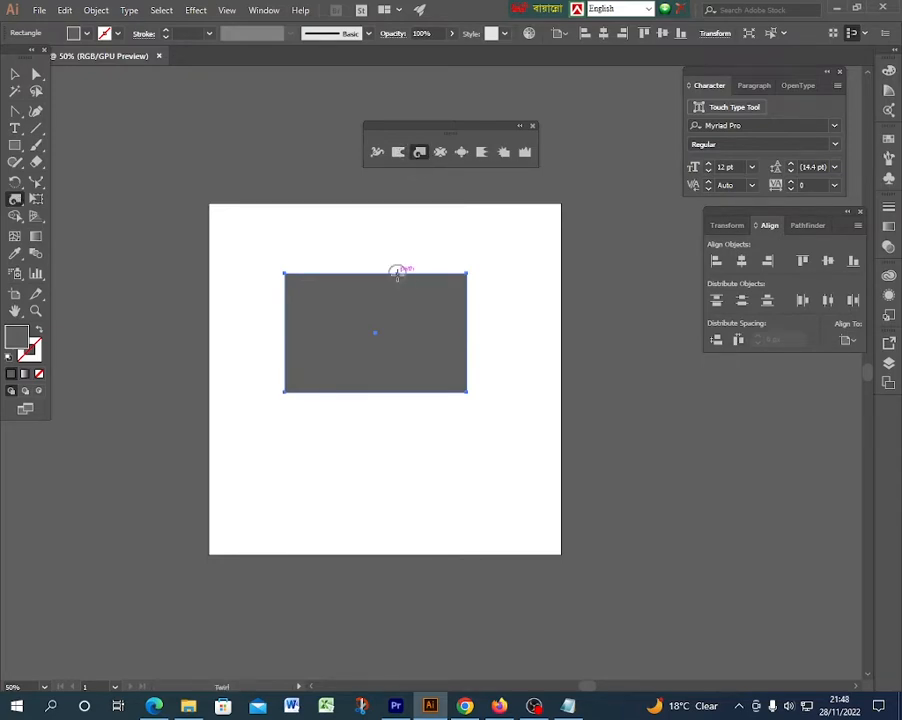
pyautogui.moveTo(398, 272)
pyautogui.mouseDown()
pyautogui.moveTo(406, 280)
pyautogui.moveTo(420, 274)
pyautogui.mouseUp()
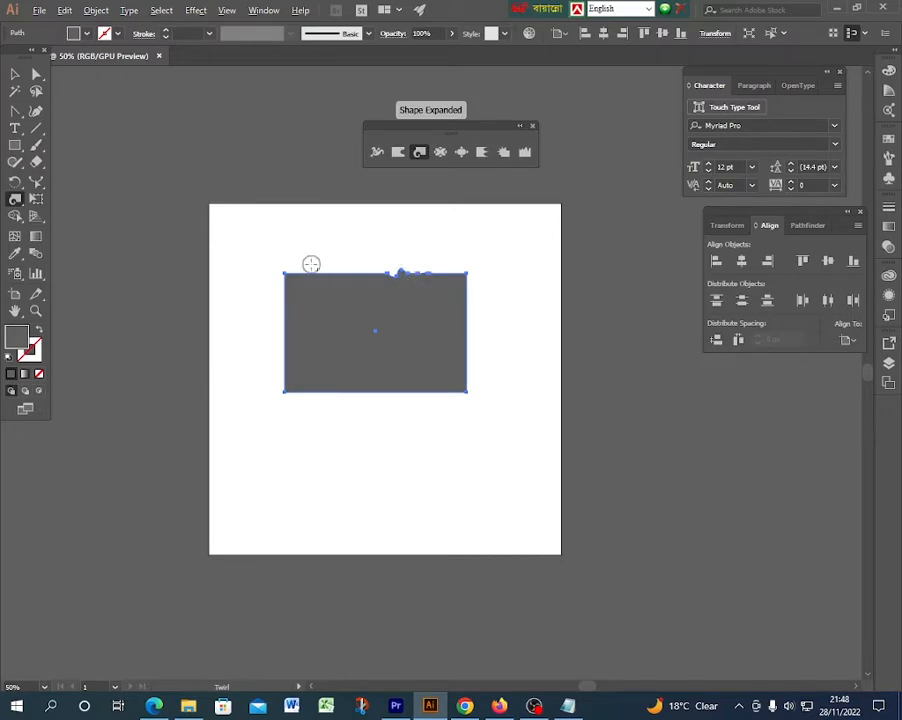
pyautogui.scroll(3, 311, 264)
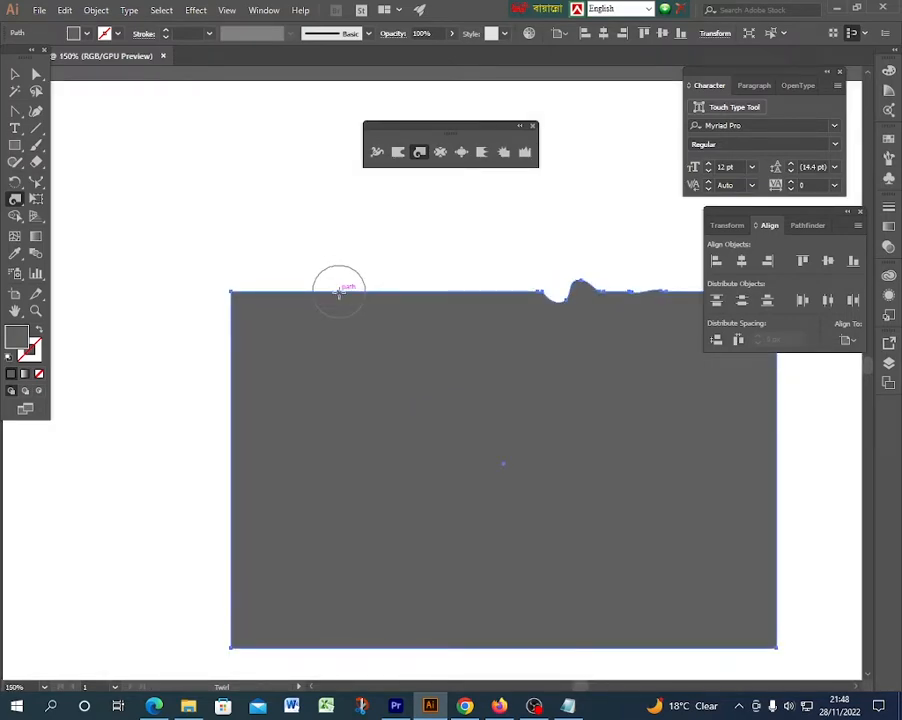
pyautogui.moveTo(339, 290); pyautogui.dragTo(400, 288)
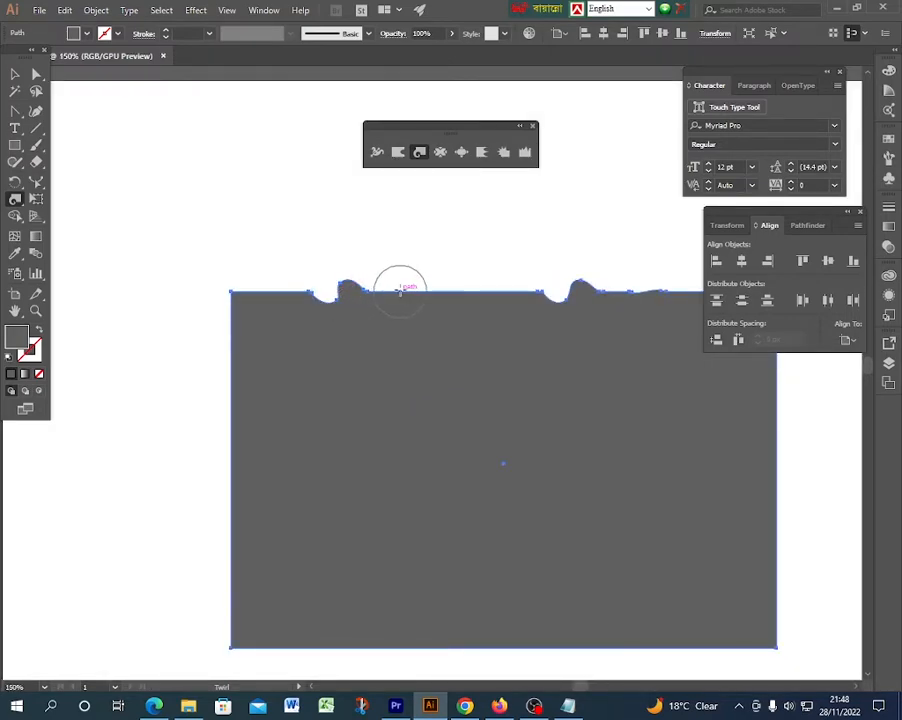
pyautogui.moveTo(463, 288); pyautogui.dragTo(462, 290)
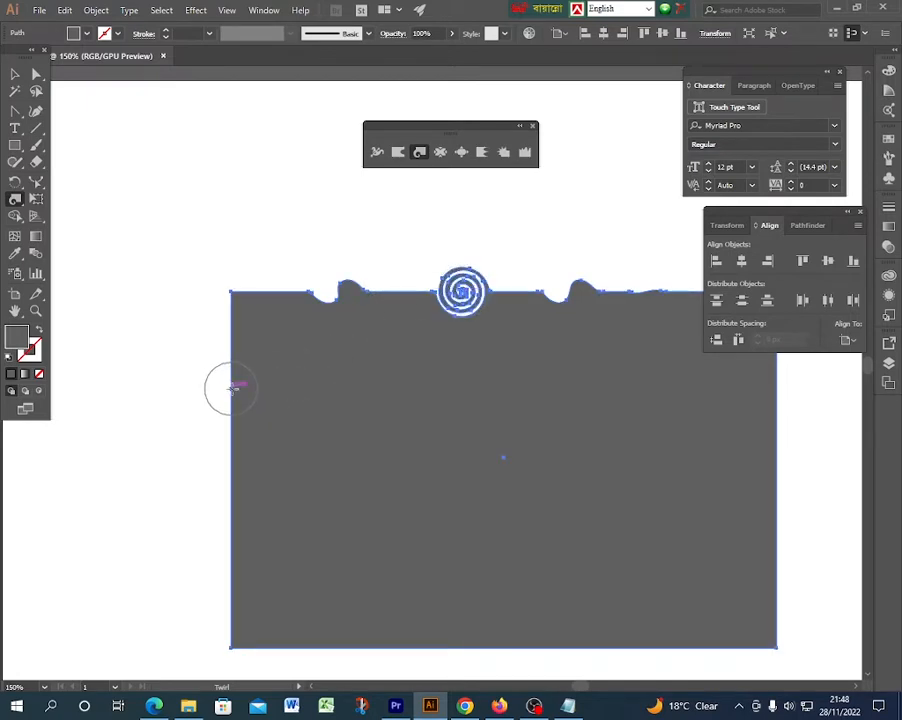
# - Add twirls to the rectangle's left and right edges and at two spots on its bottom edge
pyautogui.moveTo(231, 386); pyautogui.dragTo(230, 384)
pyautogui.scroll(-1, 187, 326)
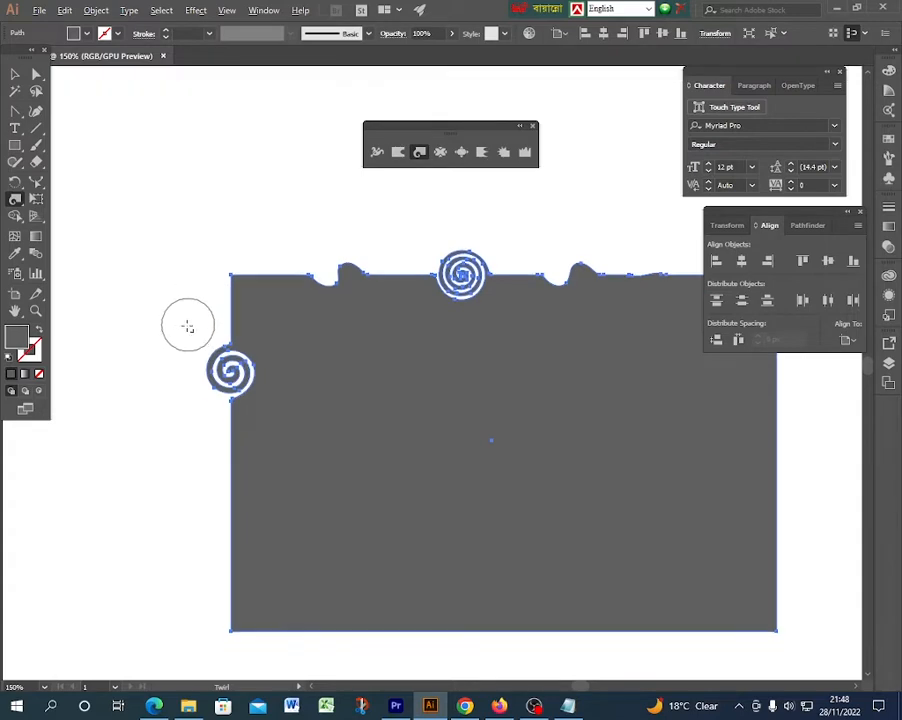
pyautogui.scroll(-1, 187, 326)
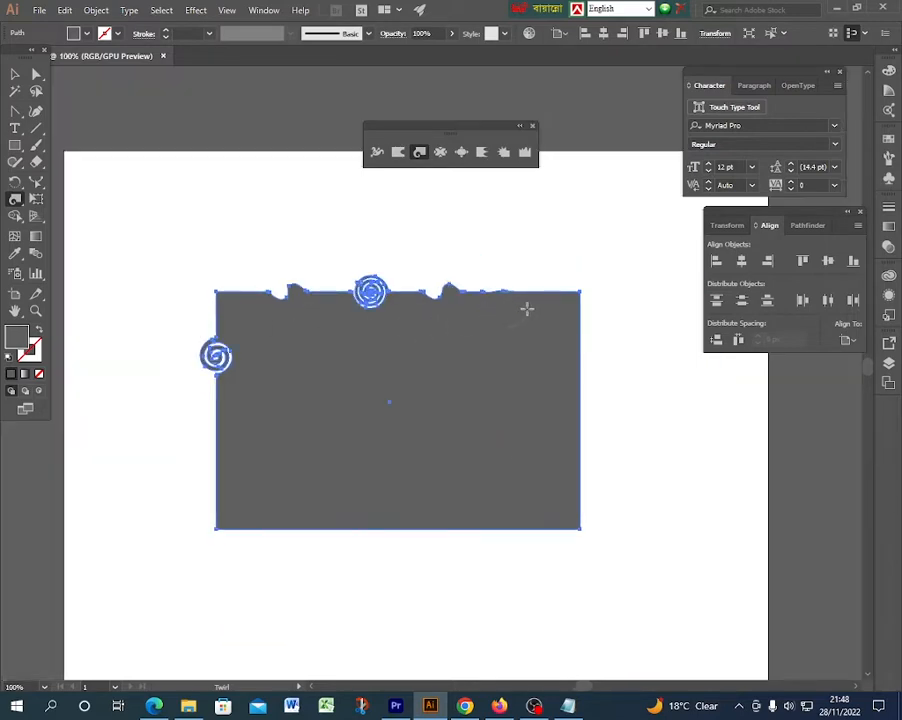
pyautogui.click(582, 353)
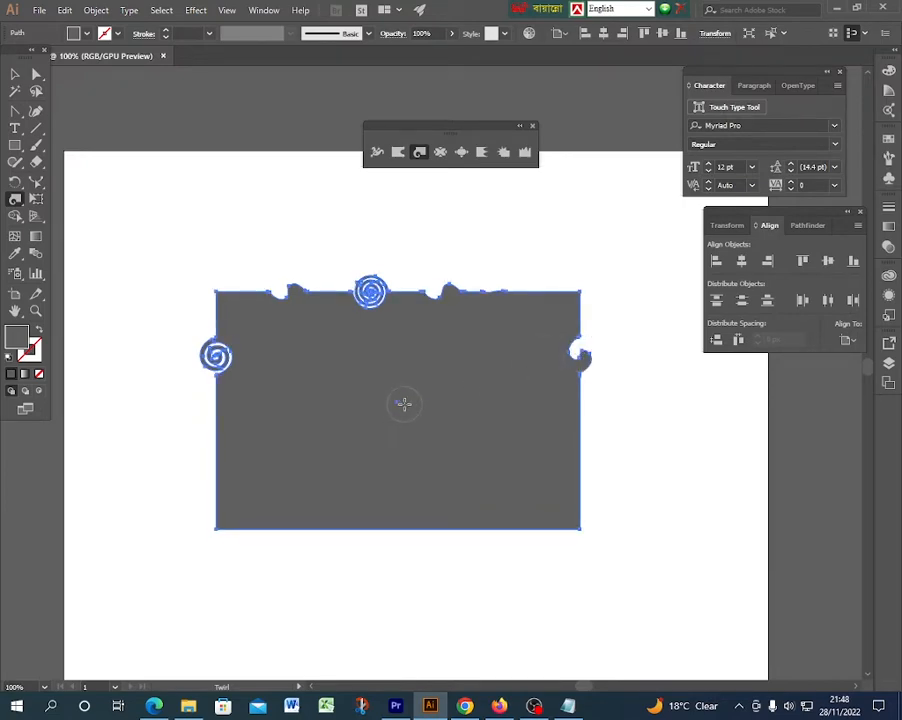
pyautogui.click(413, 529)
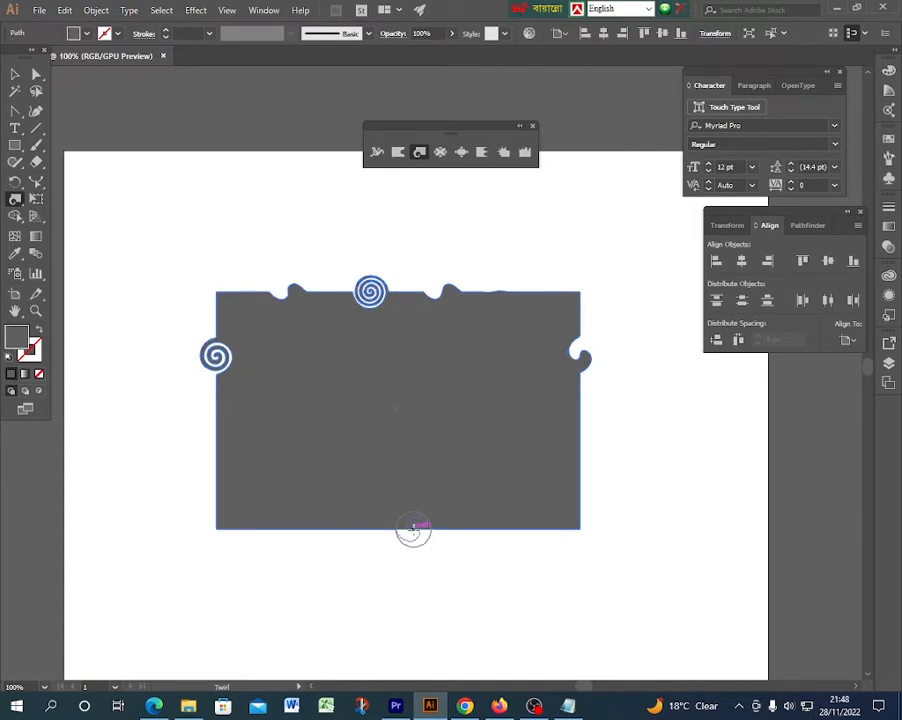
pyautogui.click(275, 528)
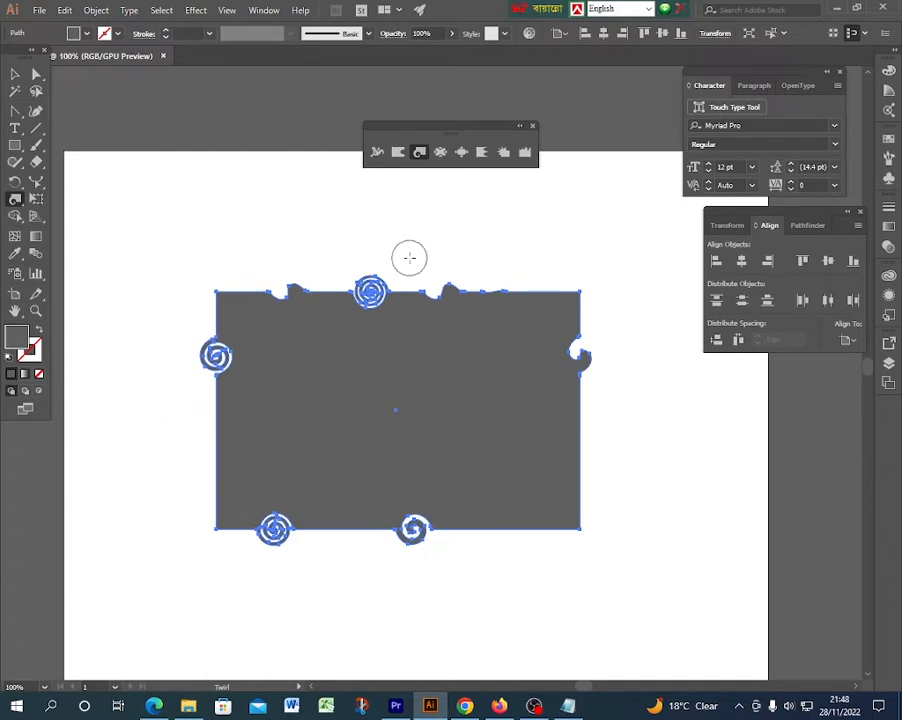
pyautogui.click(370, 292)
# - Set the Twirl tool's brush angle to 20° and increase the brush width to make it elliptical
pyautogui.doubleClick(420, 153)
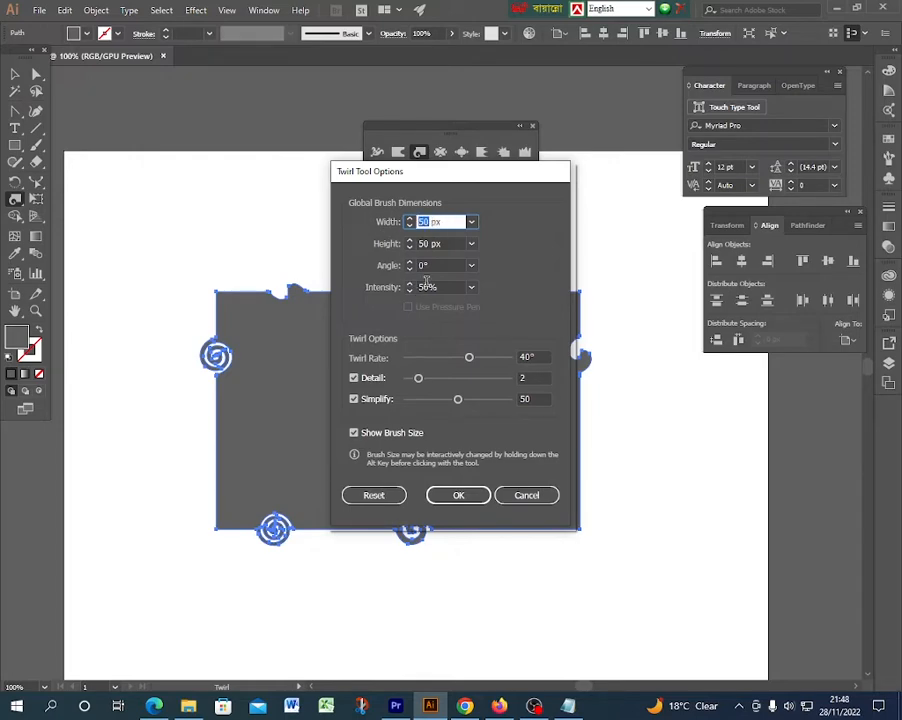
pyautogui.doubleClick(428, 264)
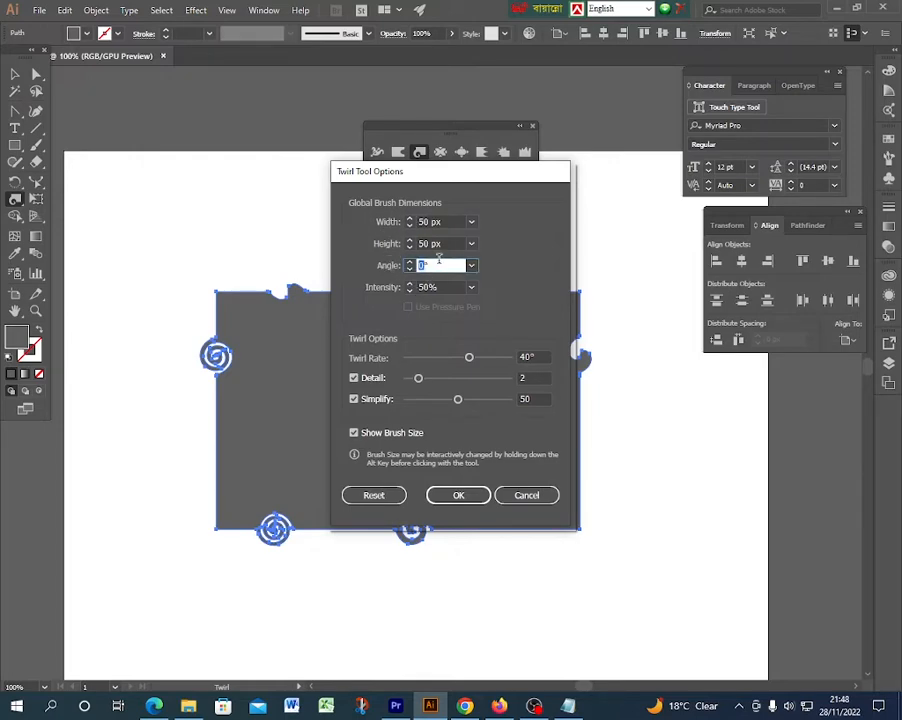
pyautogui.write('20')
pyautogui.click(397, 224)
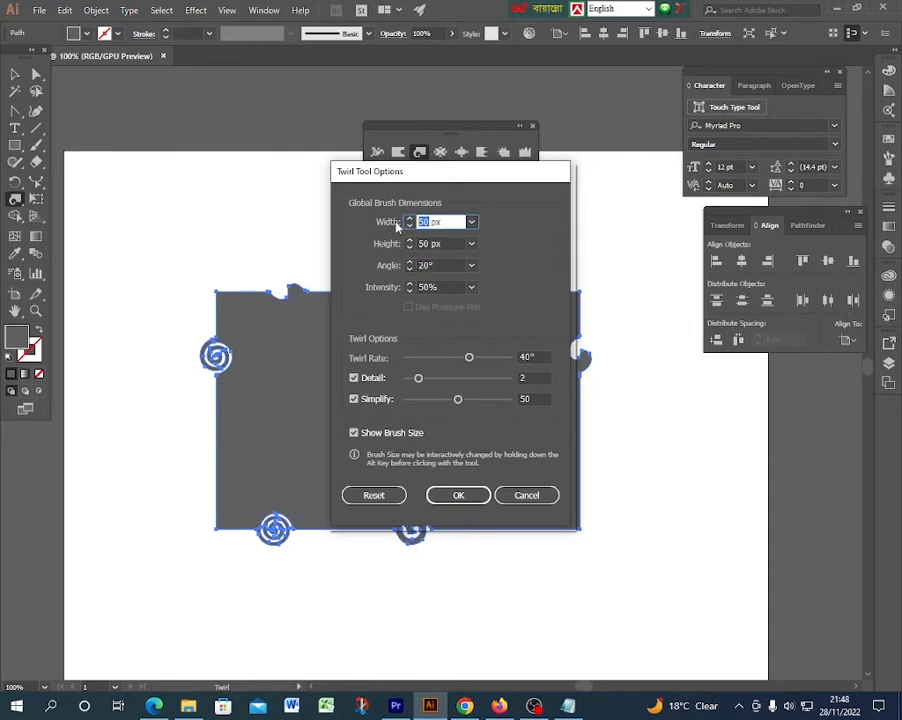
pyautogui.write('10')
pyautogui.click(457, 494)
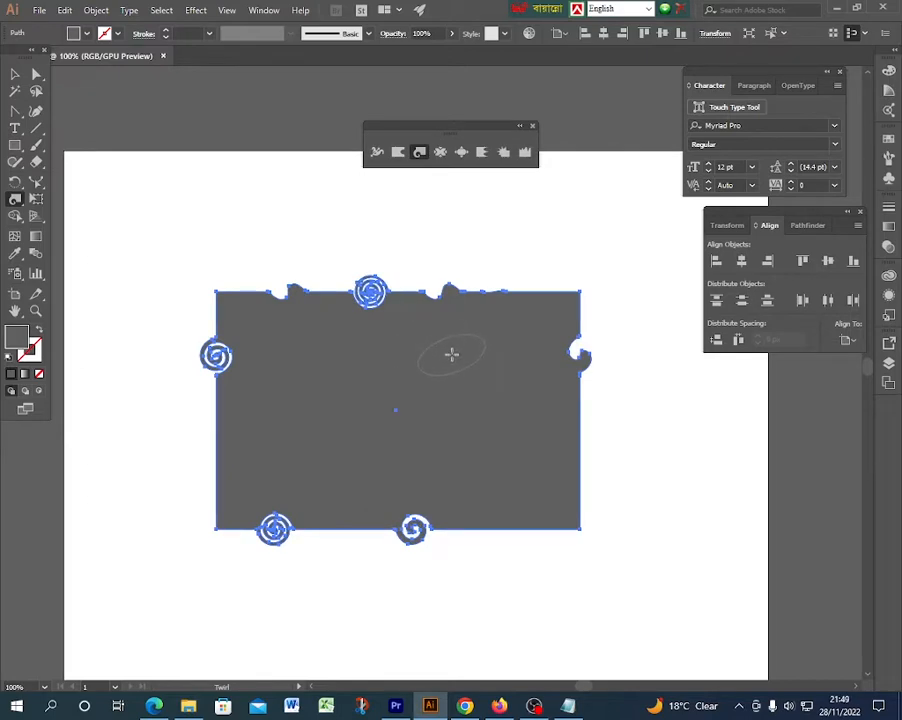
# - Twirl further spots on the rectangle's right, bottom and left edges with the tilted elliptical brush
pyautogui.moveTo(584, 434)
pyautogui.mouseDown()
pyautogui.moveTo(534, 446)
pyautogui.moveTo(560, 515)
pyautogui.moveTo(570, 511)
pyautogui.moveTo(503, 535)
pyautogui.moveTo(477, 528)
pyautogui.mouseUp()
pyautogui.click(209, 467)
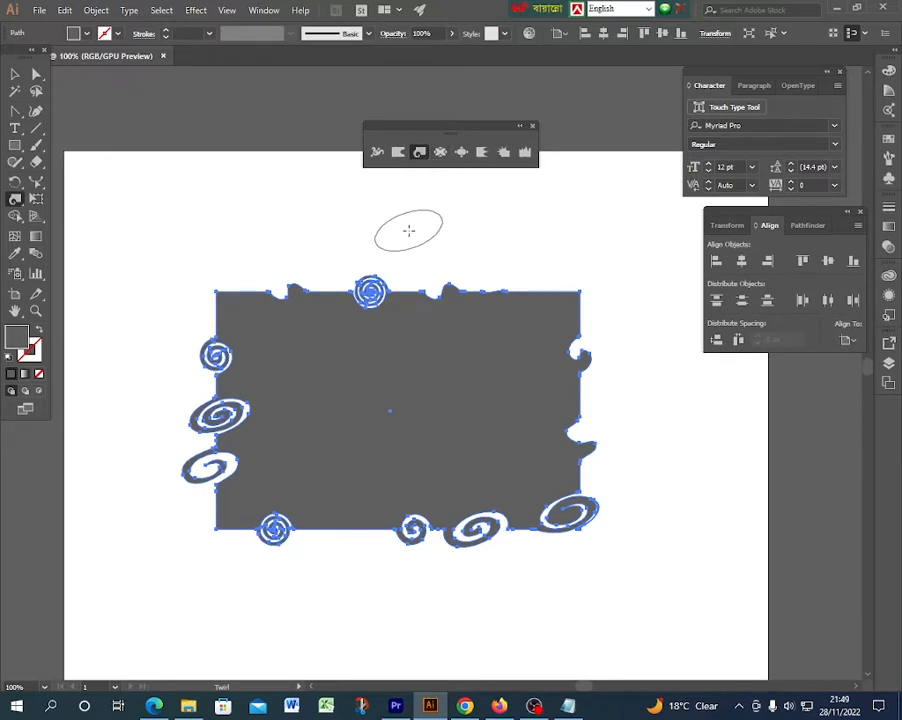
# - Undo all the twirls back to the plain rectangle
pyautogui.press('v')
pyautogui.hotkey('ctrl', 'z')
pyautogui.hotkey('ctrl', 'z')
pyautogui.hotkey('ctrl', 'z')
pyautogui.hotkey('ctrl', 'z')
pyautogui.hotkey('ctrl', 'z')
pyautogui.hotkey('ctrl', 'z')
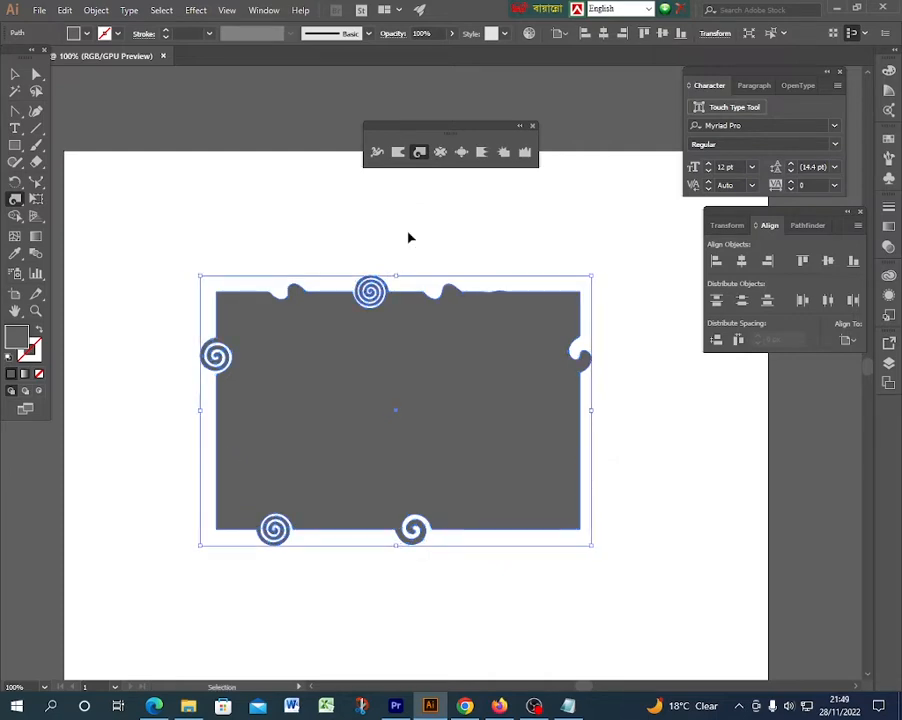
pyautogui.hotkey('ctrl', 'z')
pyautogui.hotkey('ctrl', 'z')
pyautogui.hotkey('ctrl', 'z')
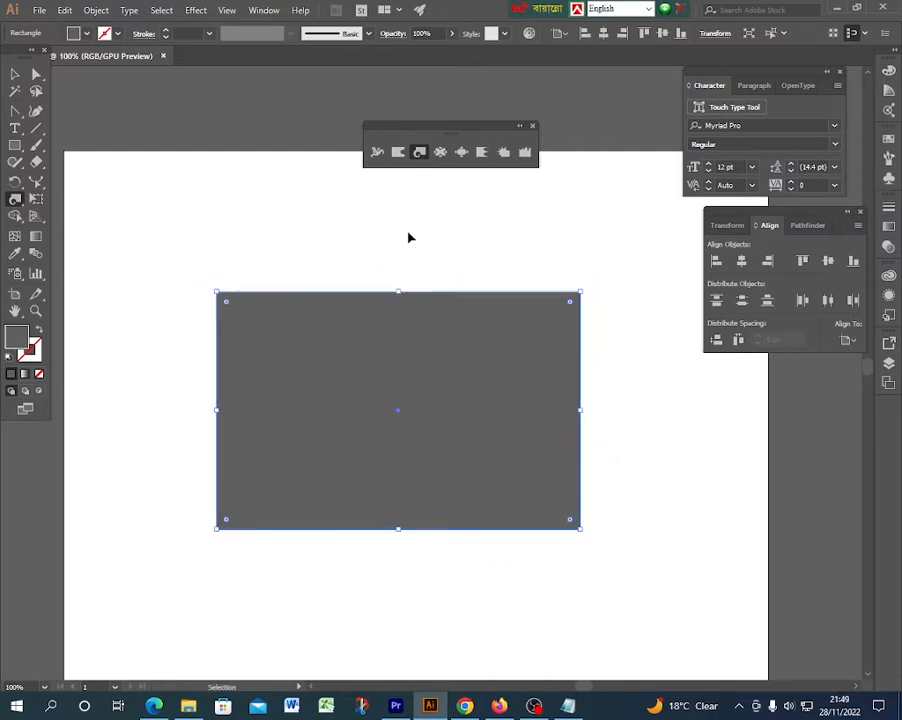
# - Set the Pucker tool's brush height to 100 px to make the brush round
pyautogui.click(439, 152)
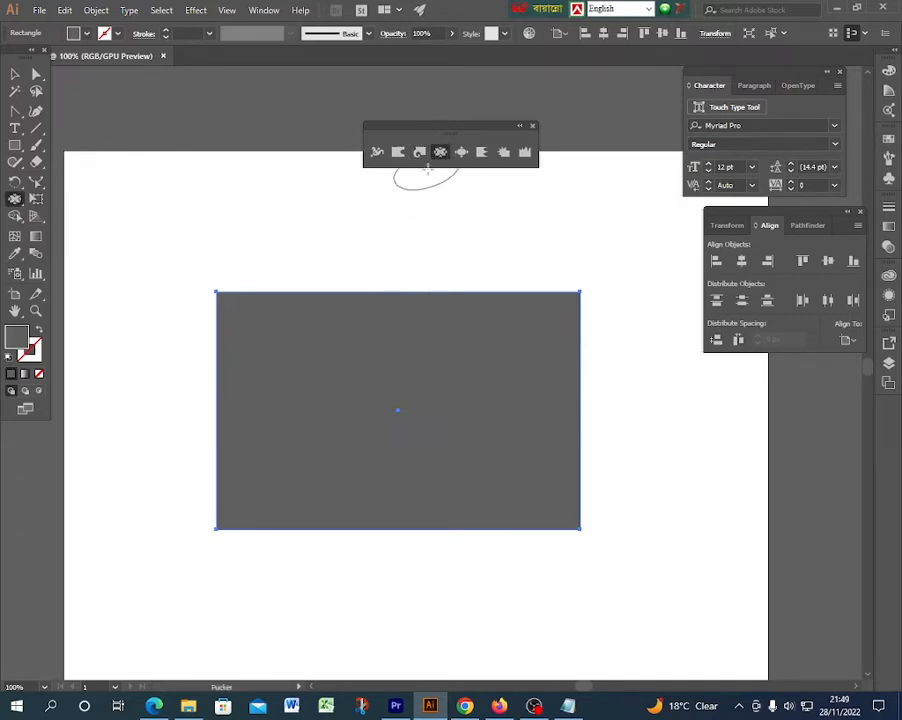
pyautogui.doubleClick(439, 152)
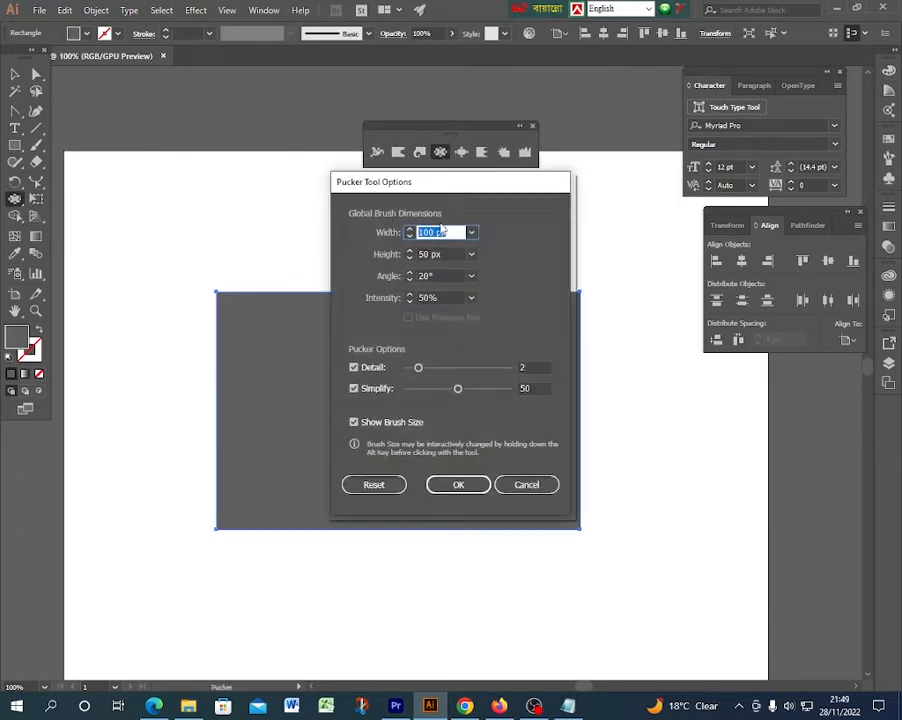
pyautogui.doubleClick(421, 254)
pyautogui.write('1')
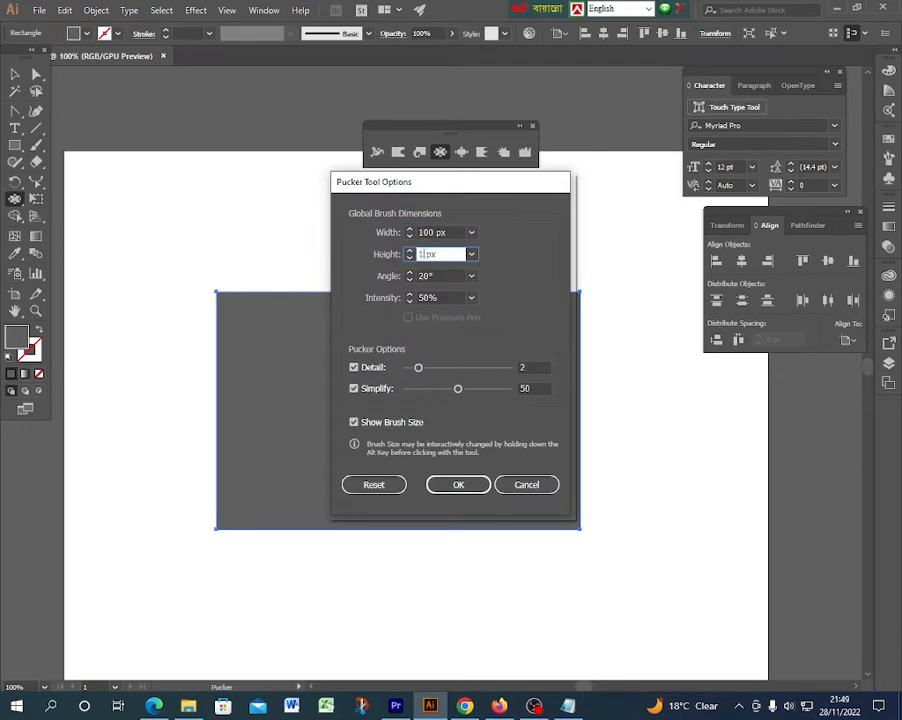
pyautogui.write('00')
pyautogui.write('200')
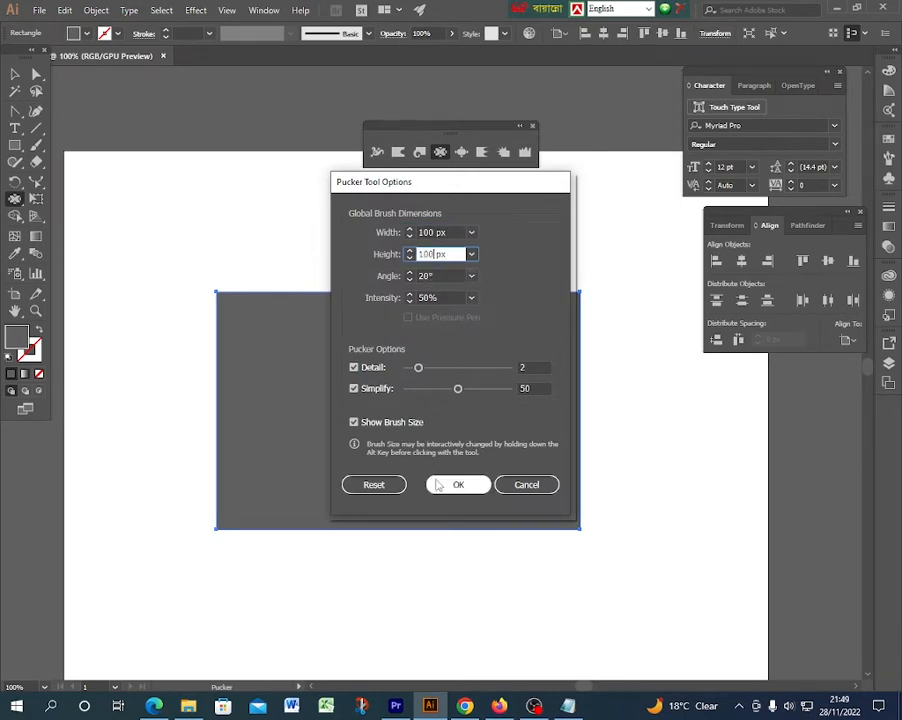
pyautogui.click(458, 484)
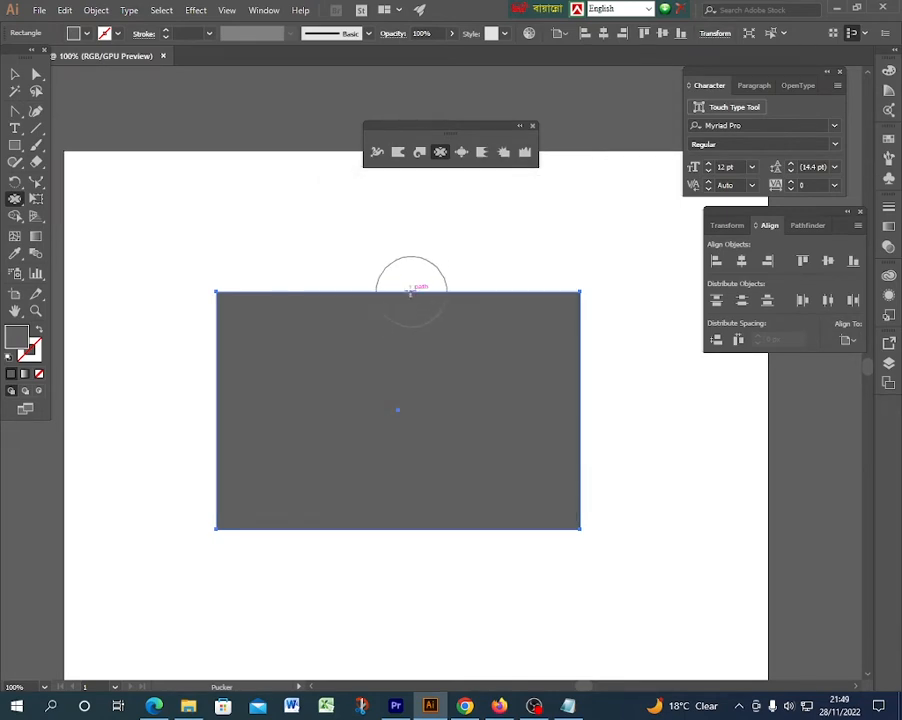
# - Pucker spots along all four edges of the rectangle, including its corners
pyautogui.click(384, 293)
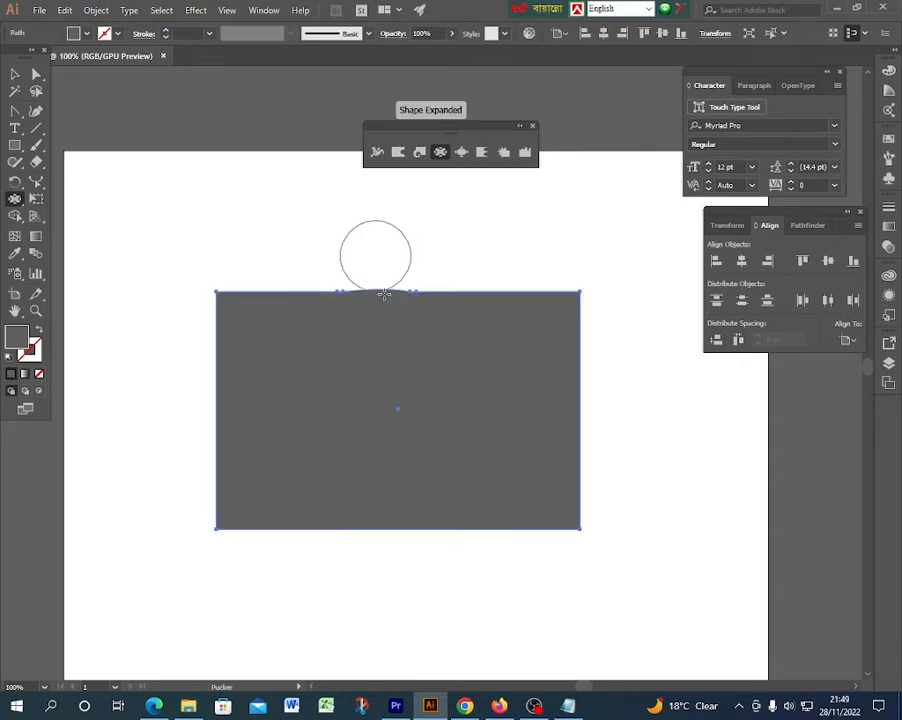
pyautogui.moveTo(384, 293)
pyautogui.mouseDown()
pyautogui.moveTo(421, 297)
pyautogui.moveTo(446, 254)
pyautogui.moveTo(502, 403)
pyautogui.moveTo(517, 308)
pyautogui.mouseUp()
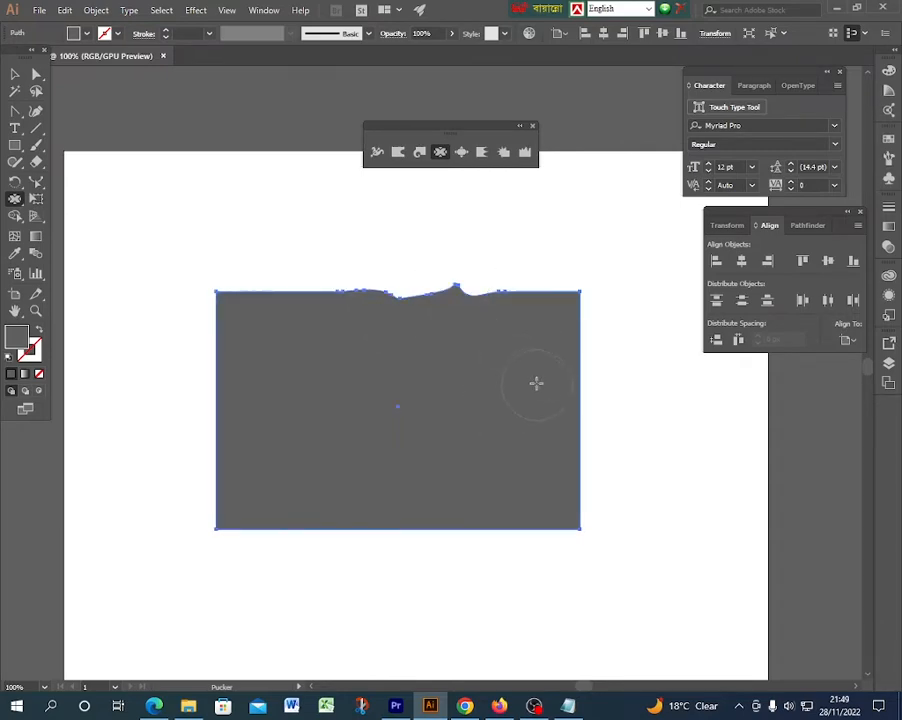
pyautogui.moveTo(536, 383)
pyautogui.mouseDown()
pyautogui.moveTo(540, 459)
pyautogui.moveTo(550, 475)
pyautogui.moveTo(441, 569)
pyautogui.moveTo(338, 578)
pyautogui.moveTo(294, 566)
pyautogui.moveTo(238, 415)
pyautogui.moveTo(209, 376)
pyautogui.moveTo(231, 355)
pyautogui.moveTo(316, 378)
pyautogui.moveTo(213, 378)
pyautogui.moveTo(213, 531)
pyautogui.mouseUp()
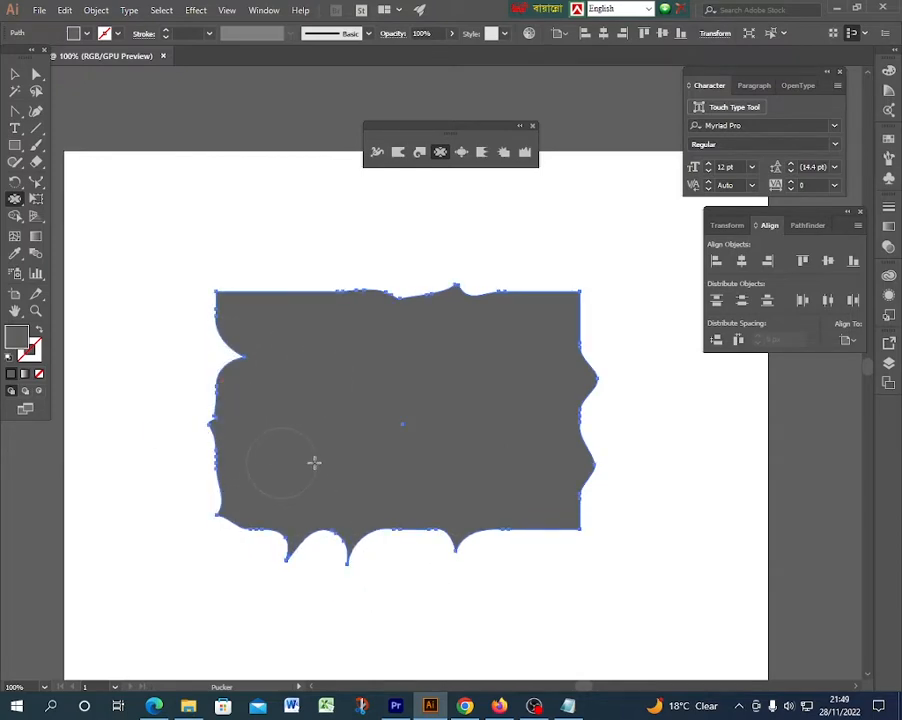
pyautogui.moveTo(333, 287)
pyautogui.mouseDown()
pyautogui.moveTo(322, 321)
pyautogui.moveTo(368, 403)
pyautogui.moveTo(559, 285)
pyautogui.moveTo(561, 298)
pyautogui.mouseUp()
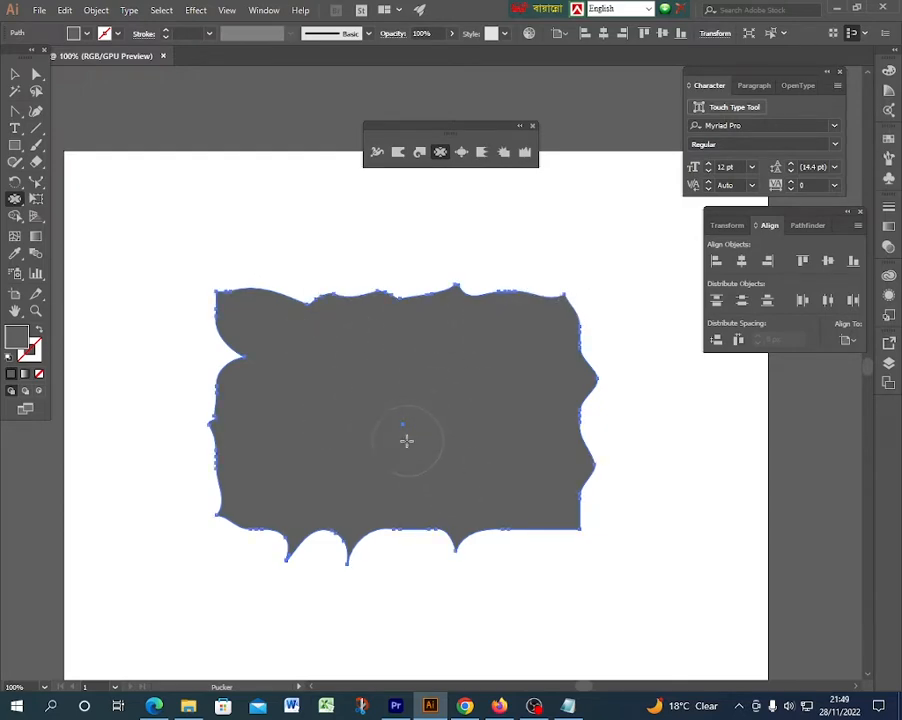
pyautogui.moveTo(540, 545)
pyautogui.mouseDown()
pyautogui.moveTo(501, 472)
pyautogui.moveTo(554, 522)
pyautogui.moveTo(550, 476)
pyautogui.moveTo(575, 457)
pyautogui.moveTo(533, 422)
pyautogui.moveTo(528, 348)
pyautogui.moveTo(575, 321)
pyautogui.moveTo(530, 369)
pyautogui.moveTo(508, 317)
pyautogui.moveTo(476, 344)
pyautogui.moveTo(385, 318)
pyautogui.moveTo(379, 351)
pyautogui.moveTo(268, 386)
pyautogui.moveTo(303, 369)
pyautogui.moveTo(218, 312)
pyautogui.mouseUp()
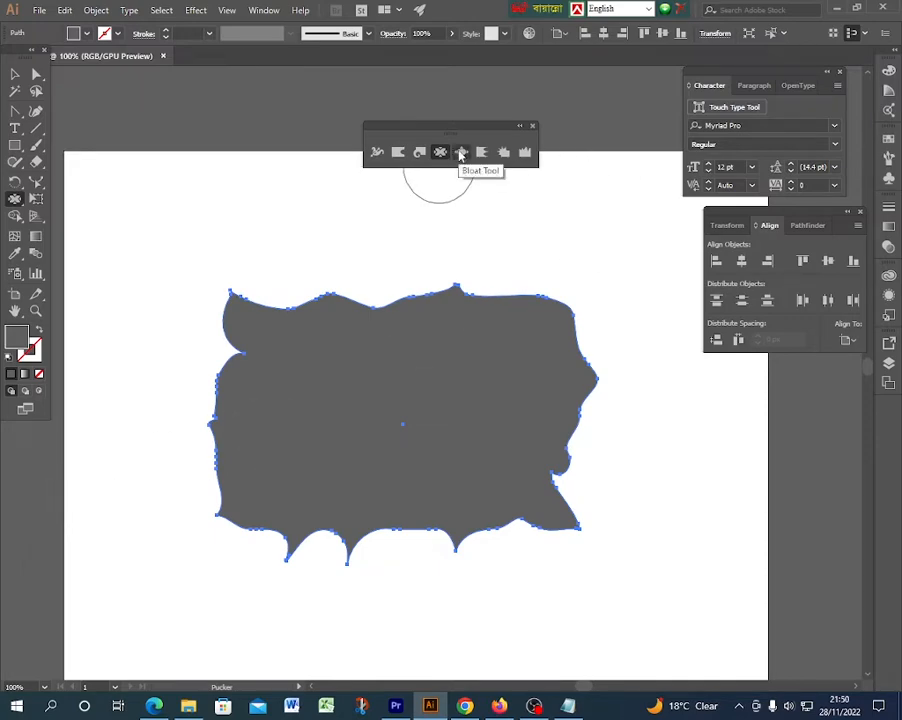
# - Undo all the pucker distortions back to the plain rectangle
pyautogui.press('ctrl')
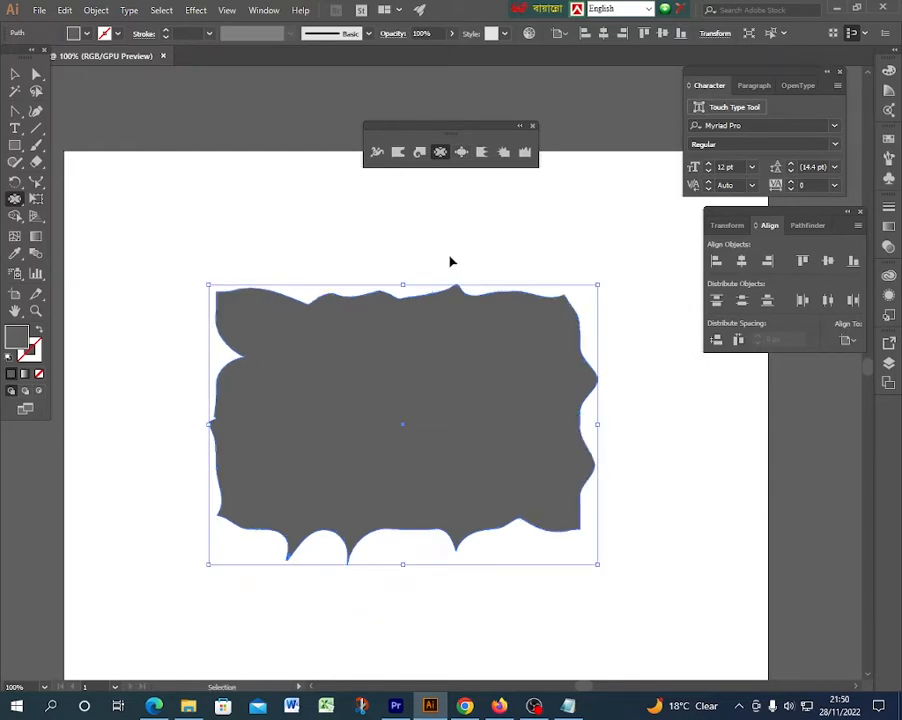
pyautogui.hotkey('ctrl', 'z')
pyautogui.hotkey('ctrl', 'z')
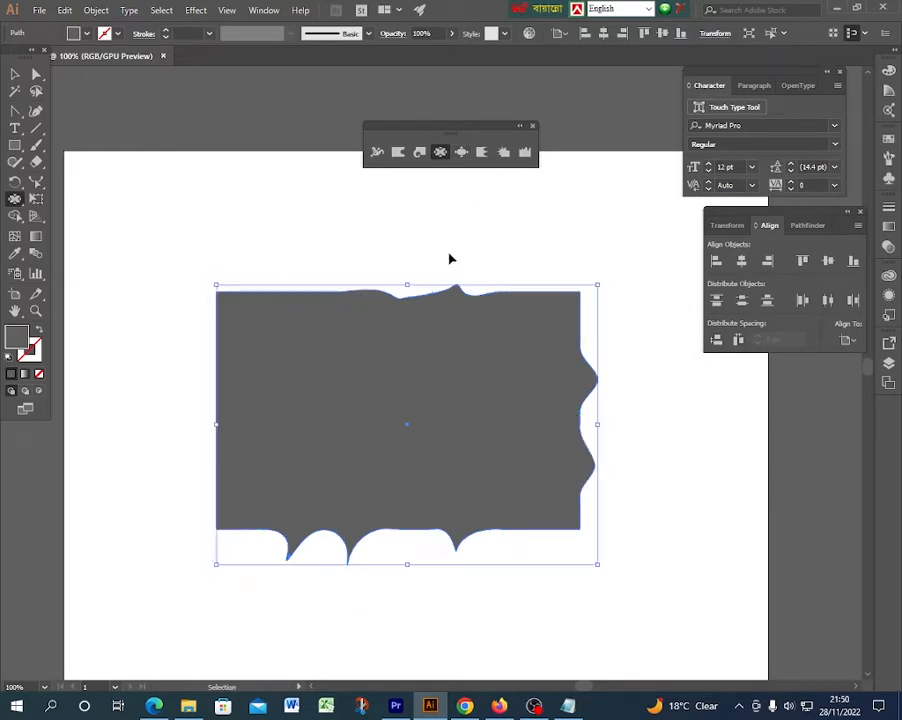
pyautogui.hotkey('ctrl', 'z')
pyautogui.hotkey('ctrl', 'z')
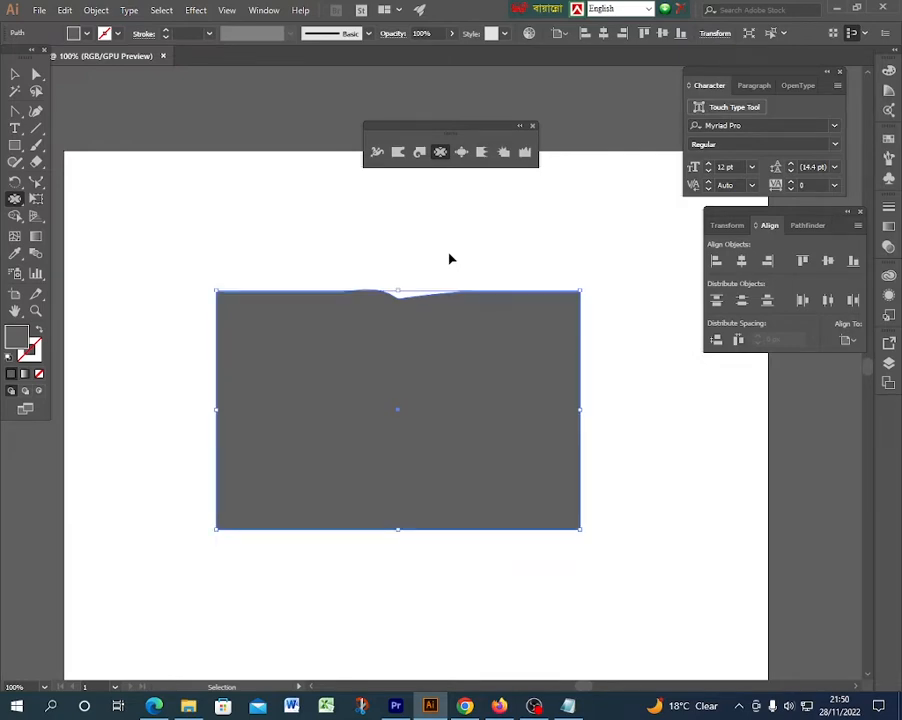
pyautogui.hotkey('ctrl', 'z')
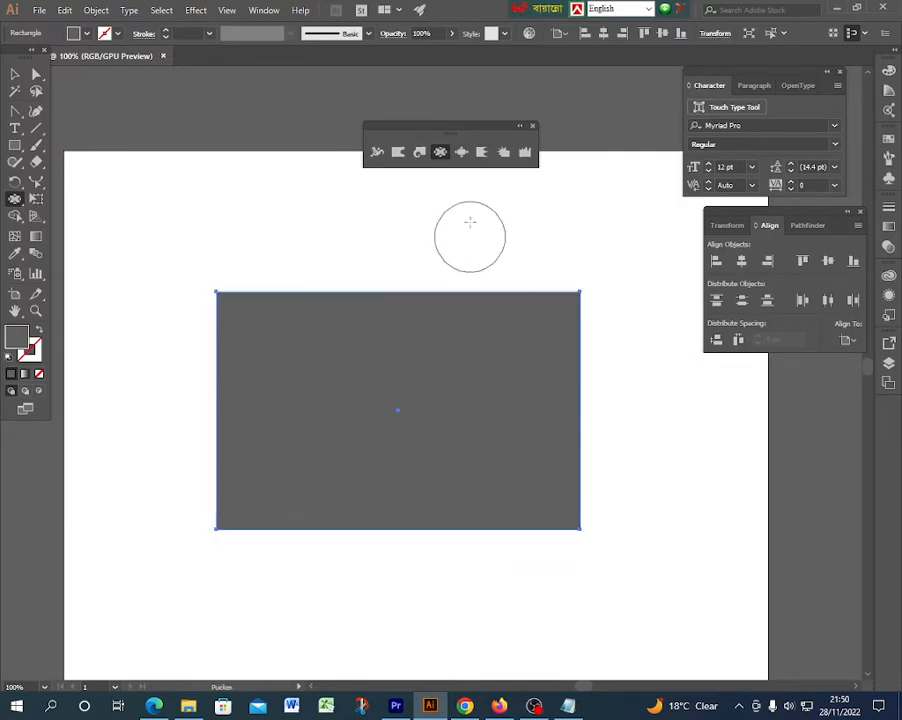
# - Bloat the rectangle's edges, pulling long rounded lobes out of the bottom, left and top edges
pyautogui.click(462, 153)
pyautogui.moveTo(410, 310)
pyautogui.mouseDown()
pyautogui.moveTo(410, 254)
pyautogui.moveTo(302, 262)
pyautogui.moveTo(300, 276)
pyautogui.mouseUp()
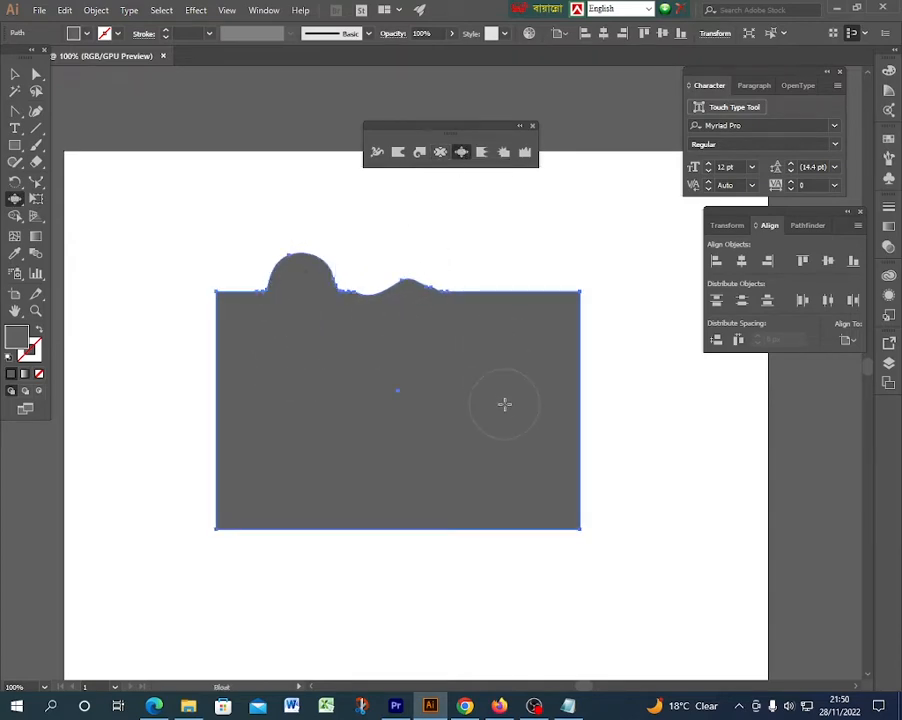
pyautogui.moveTo(616, 416)
pyautogui.mouseDown()
pyautogui.moveTo(562, 410)
pyautogui.moveTo(604, 414)
pyautogui.moveTo(442, 451)
pyautogui.moveTo(420, 530)
pyautogui.moveTo(422, 590)
pyautogui.mouseUp()
pyautogui.moveTo(296, 536); pyautogui.dragTo(301, 612)
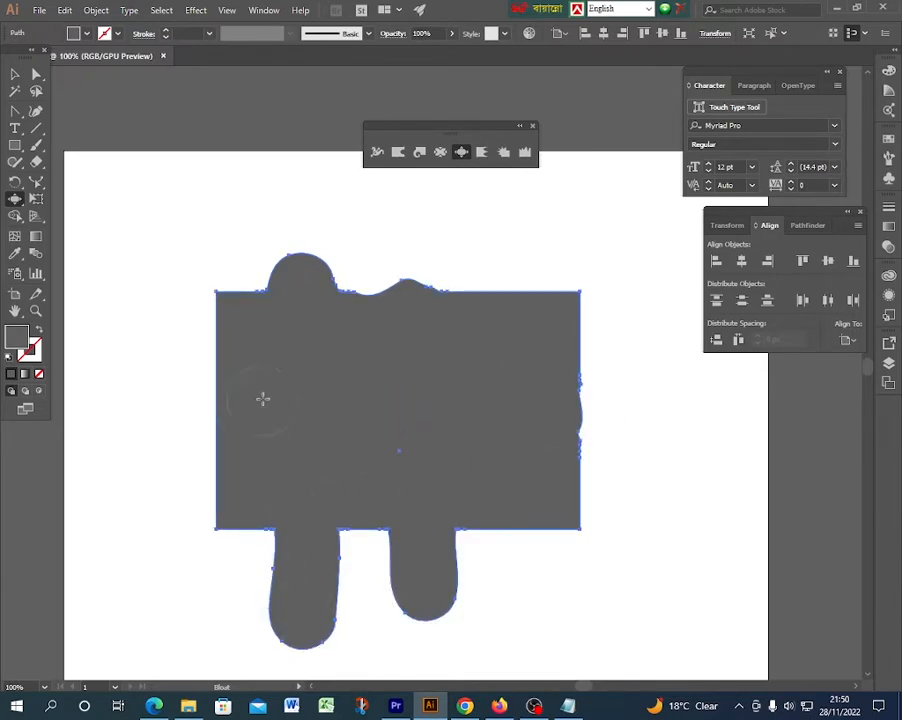
pyautogui.moveTo(245, 394); pyautogui.dragTo(143, 391)
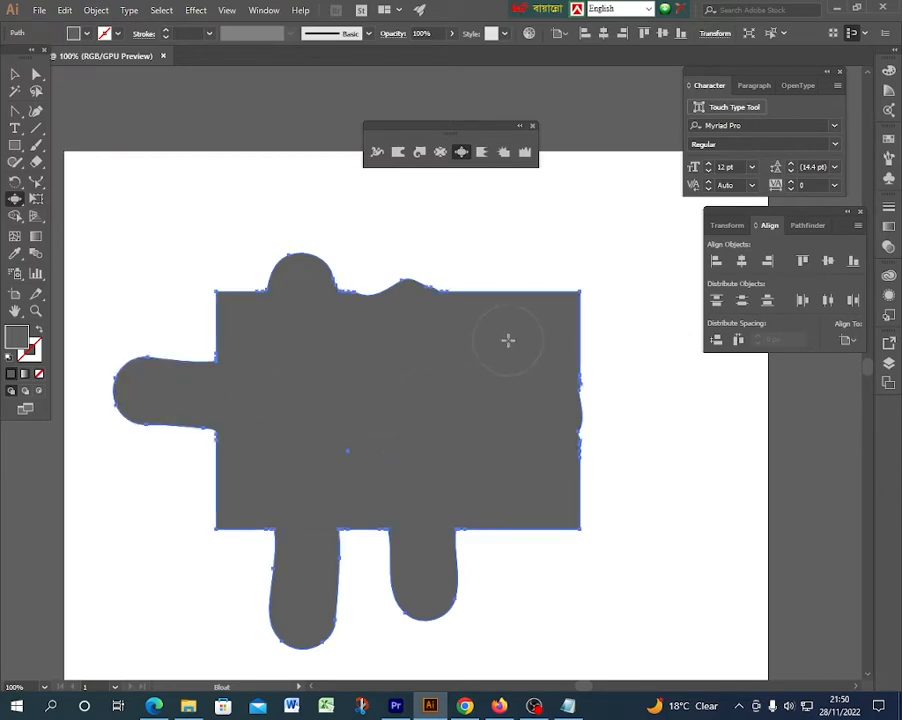
pyautogui.moveTo(508, 340); pyautogui.dragTo(510, 240)
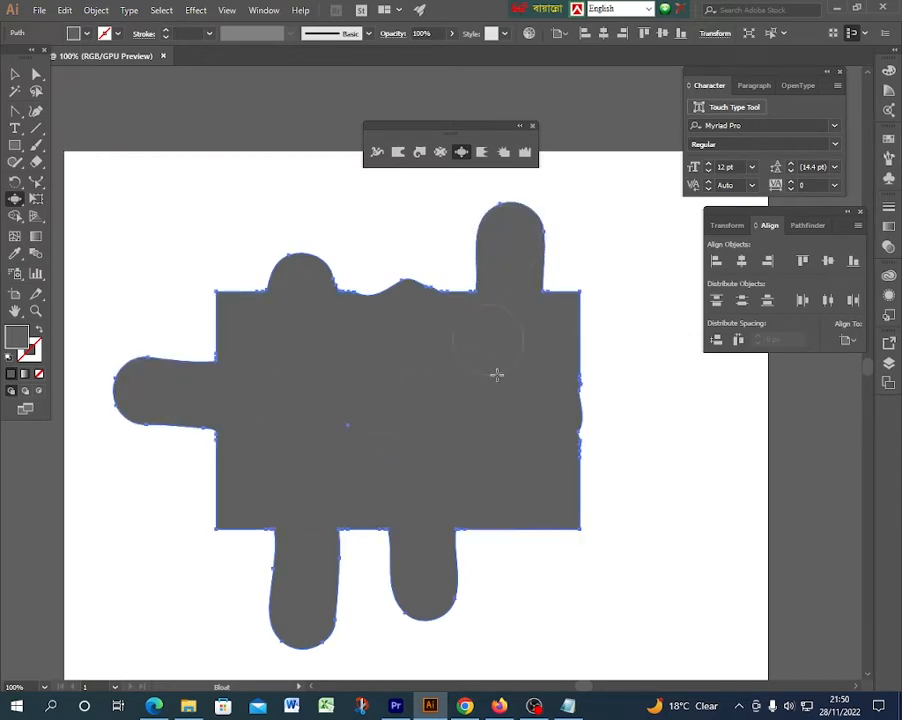
# - Bloat short bulges and round notches into the side edges, bottom edge, upper-left corner and the tip of one bottom lobe
pyautogui.click(515, 513)
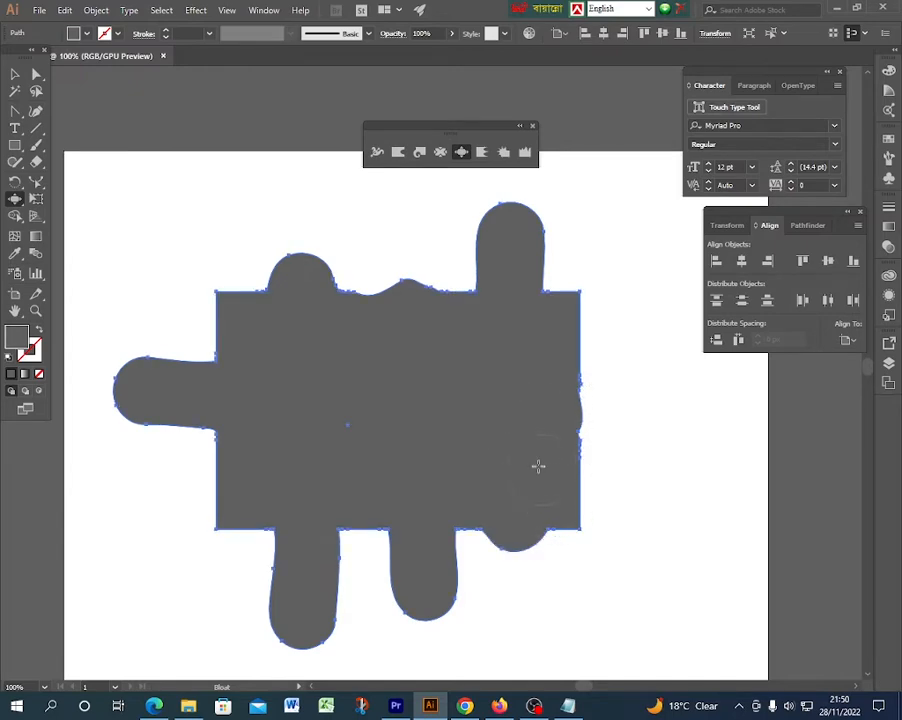
pyautogui.click(605, 486)
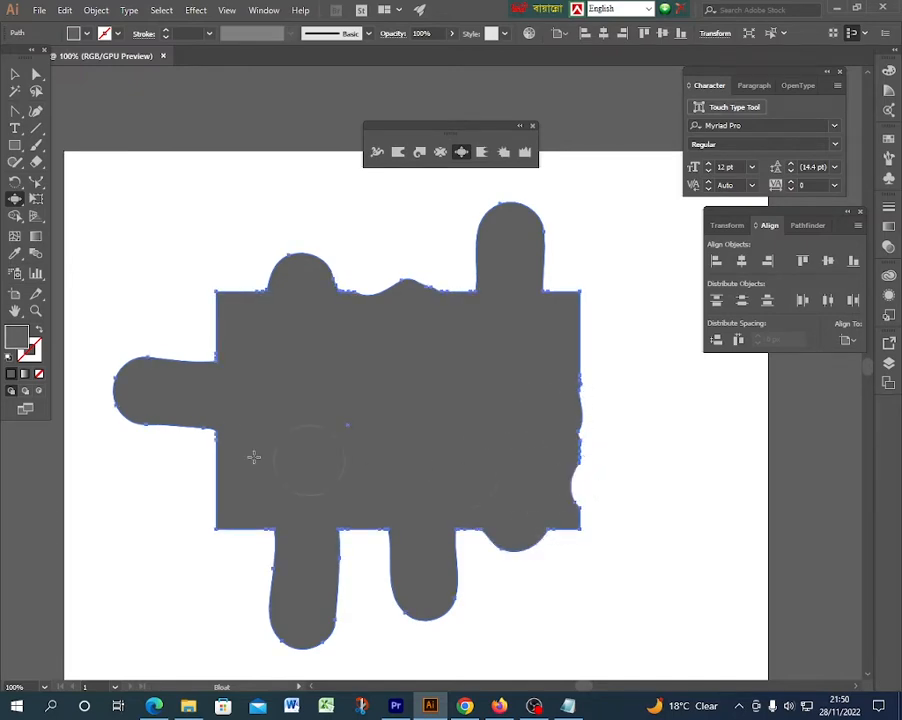
pyautogui.click(198, 480)
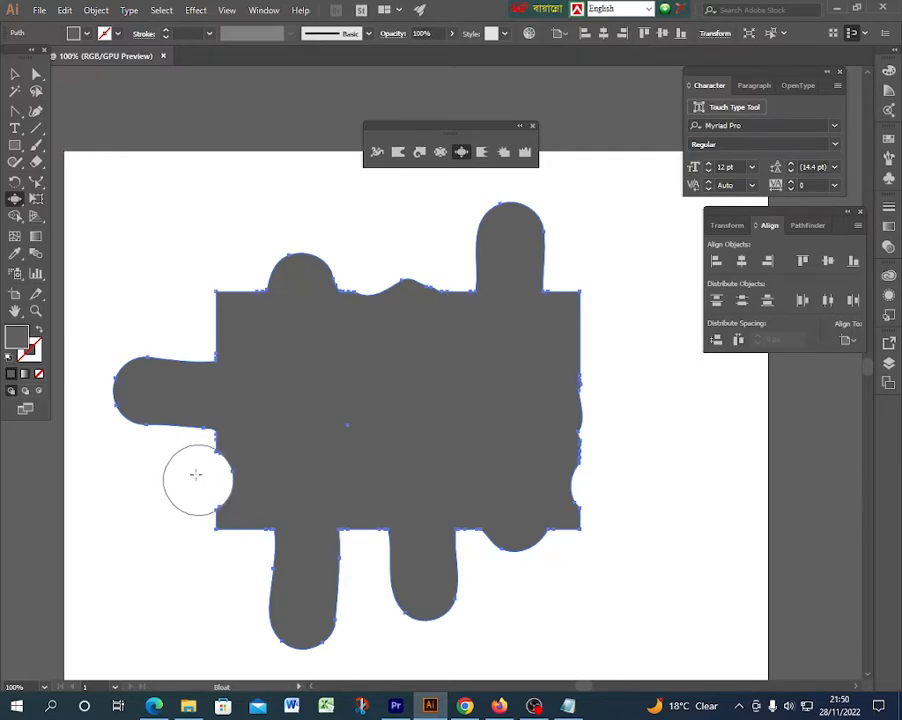
pyautogui.click(216, 295)
pyautogui.click(568, 331)
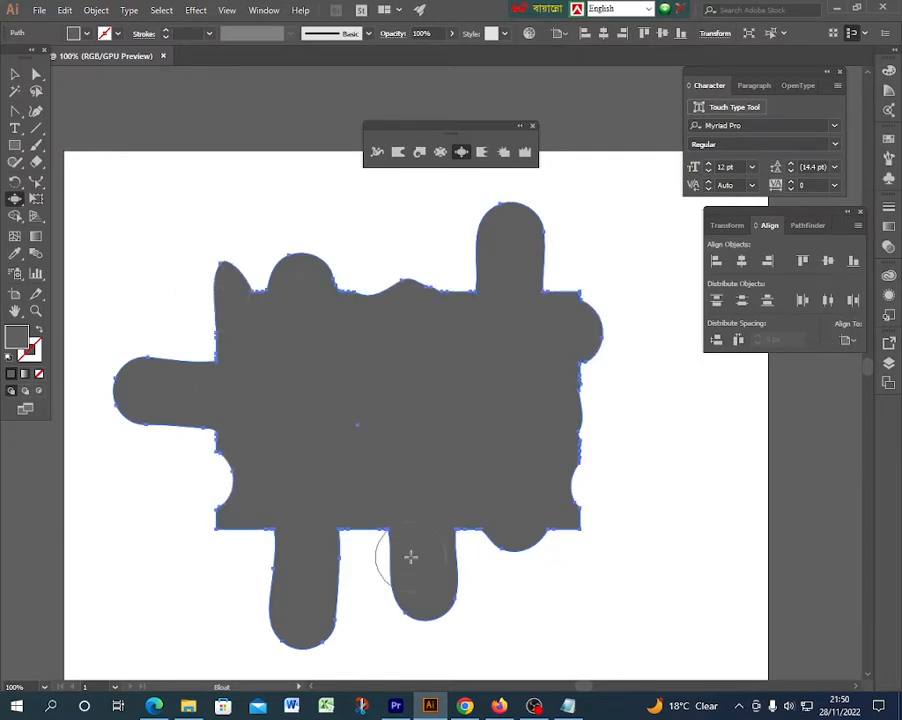
pyautogui.click(457, 627)
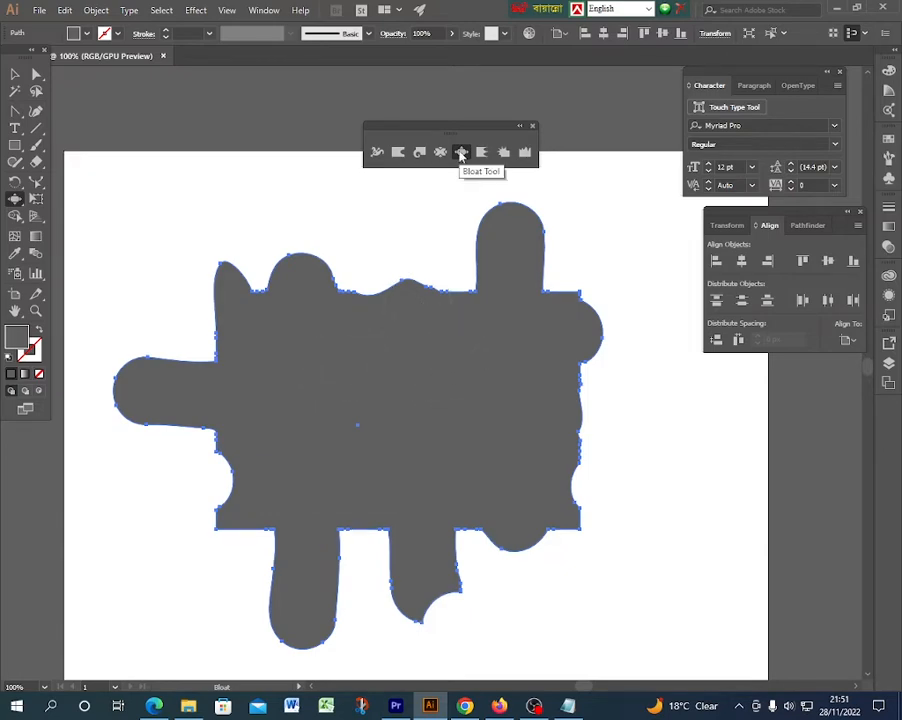
# - Undo all the bloat distortions back to the plain rectangle
pyautogui.hotkey('ctrl', 'z')
pyautogui.hotkey('ctrl', 'z')
pyautogui.hotkey('ctrl', 'z')
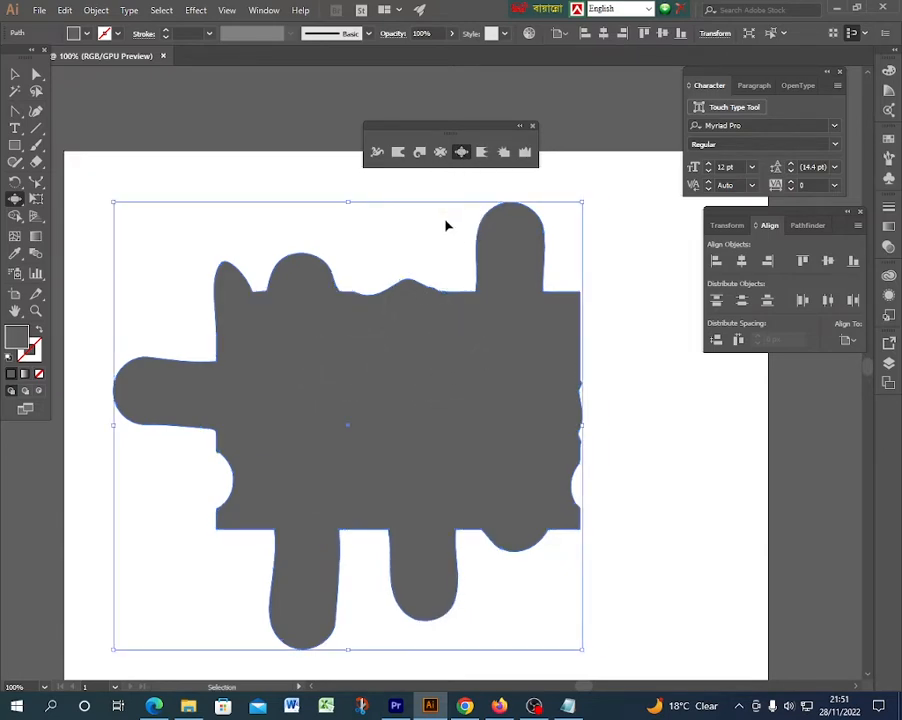
pyautogui.hotkey('ctrl', 'z')
pyautogui.hotkey('ctrl', 'z')
pyautogui.hotkey('ctrl', 'z')
pyautogui.hotkey('ctrl', 'z')
pyautogui.hotkey('ctrl', 'z')
pyautogui.hotkey('ctrl', 'z')
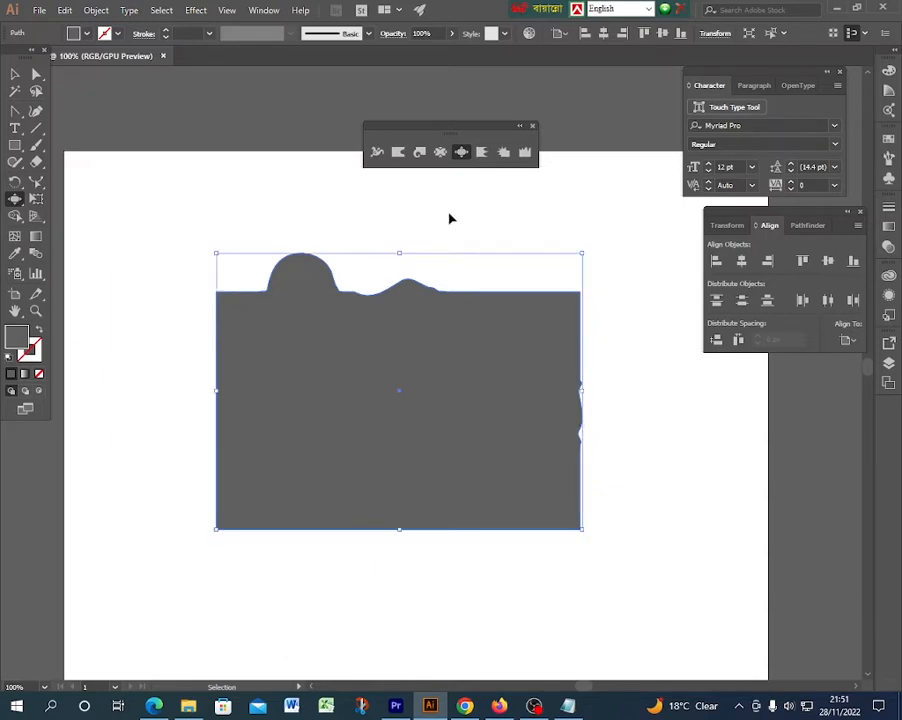
pyautogui.hotkey('ctrl', 'z')
pyautogui.hotkey('ctrl', 'z')
# - Apply the Scallop tool around all four edges of the rectangle, going over the upper-left corner and top edge again
pyautogui.click(481, 153)
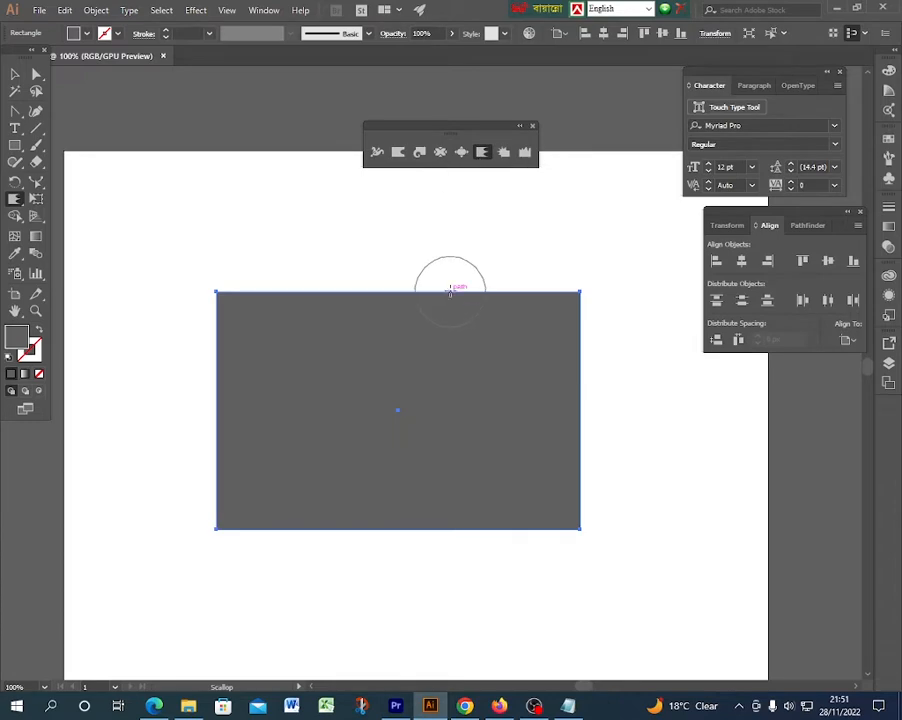
pyautogui.moveTo(448, 286)
pyautogui.mouseDown()
pyautogui.moveTo(283, 298)
pyautogui.moveTo(303, 301)
pyautogui.moveTo(329, 273)
pyautogui.moveTo(361, 311)
pyautogui.moveTo(409, 271)
pyautogui.moveTo(481, 303)
pyautogui.moveTo(491, 359)
pyautogui.moveTo(533, 406)
pyautogui.moveTo(606, 389)
pyautogui.moveTo(583, 398)
pyautogui.moveTo(649, 403)
pyautogui.moveTo(572, 403)
pyautogui.moveTo(660, 451)
pyautogui.moveTo(514, 514)
pyautogui.moveTo(507, 560)
pyautogui.moveTo(411, 496)
pyautogui.moveTo(359, 570)
pyautogui.moveTo(316, 497)
pyautogui.moveTo(306, 558)
pyautogui.moveTo(249, 606)
pyautogui.moveTo(275, 487)
pyautogui.moveTo(239, 478)
pyautogui.moveTo(217, 453)
pyautogui.moveTo(207, 386)
pyautogui.mouseUp()
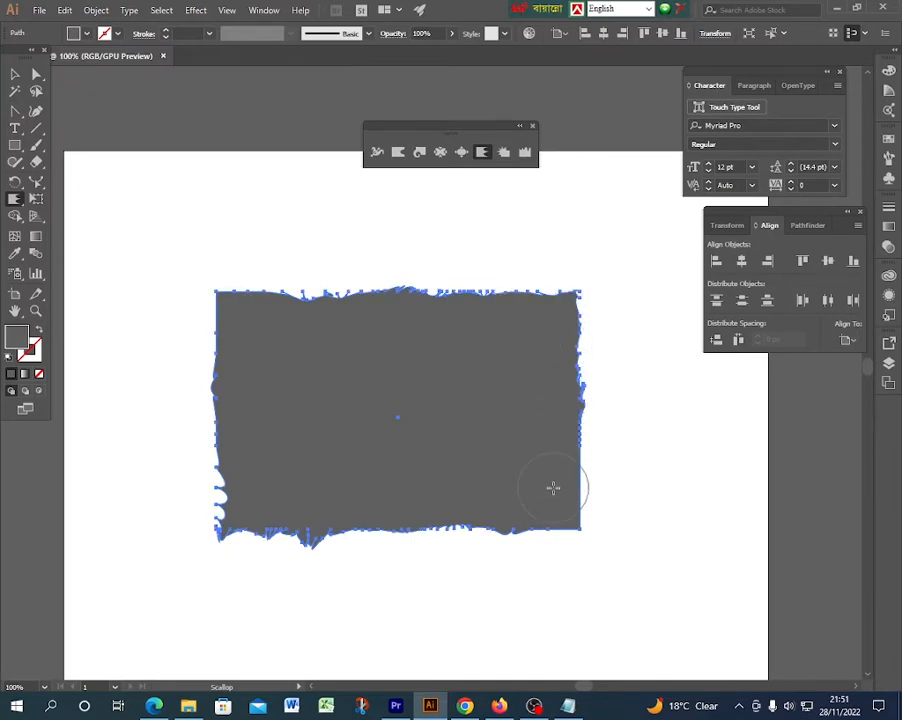
pyautogui.moveTo(553, 488)
pyautogui.mouseDown()
pyautogui.moveTo(556, 511)
pyautogui.moveTo(493, 561)
pyautogui.mouseUp()
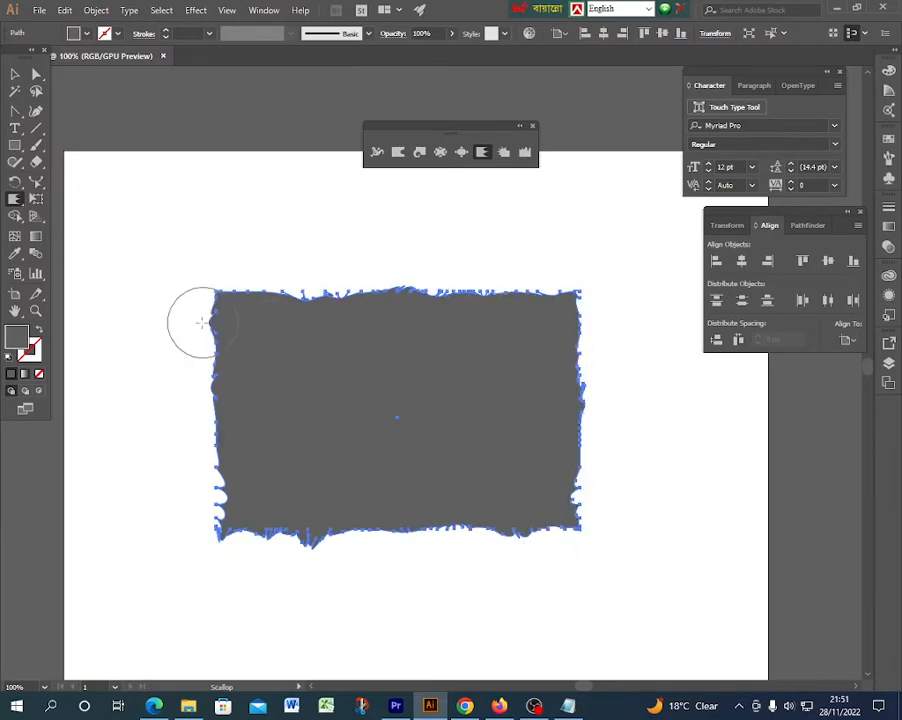
pyautogui.moveTo(202, 323)
pyautogui.mouseDown()
pyautogui.moveTo(227, 288)
pyautogui.moveTo(272, 270)
pyautogui.moveTo(288, 331)
pyautogui.mouseUp()
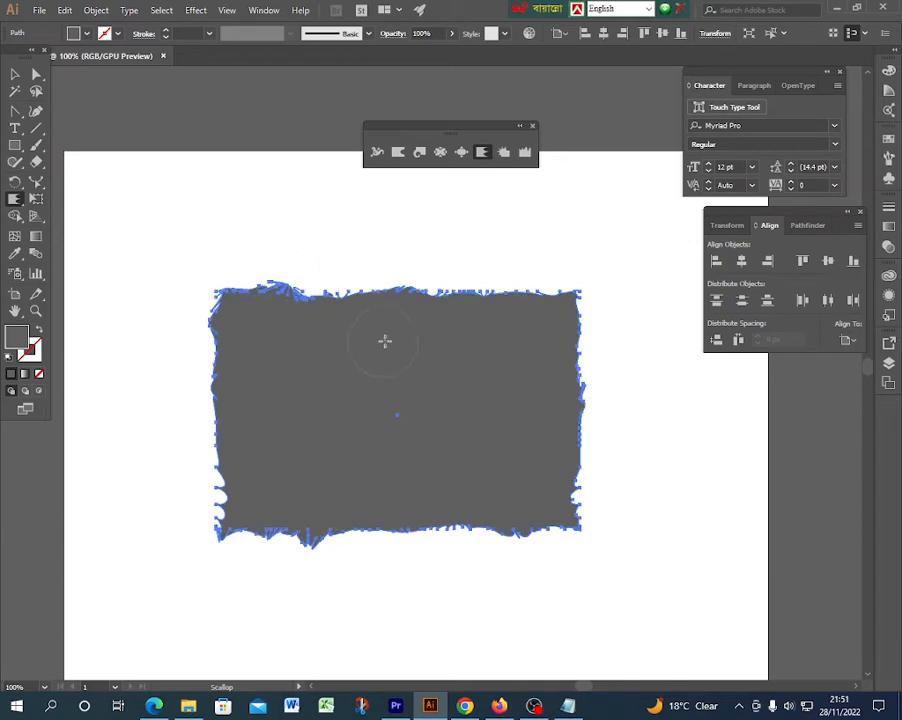
pyautogui.moveTo(385, 341); pyautogui.dragTo(409, 268)
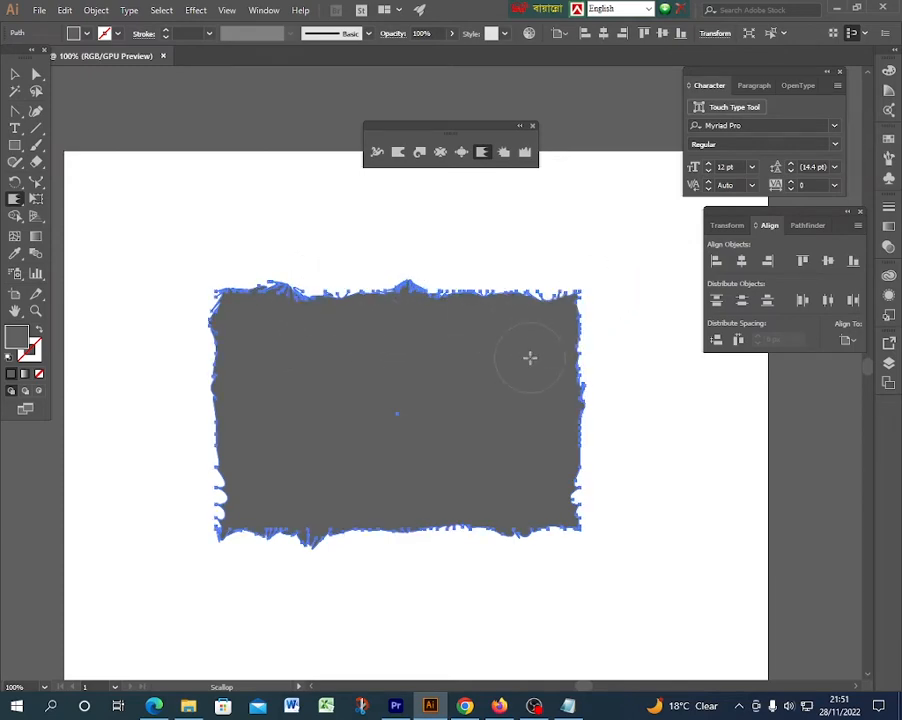
# - Add further scallop strokes to the rectangle's right, bottom and left edges
pyautogui.moveTo(556, 362); pyautogui.dragTo(636, 432)
pyautogui.moveTo(477, 498)
pyautogui.mouseDown()
pyautogui.moveTo(489, 592)
pyautogui.moveTo(507, 531)
pyautogui.moveTo(521, 528)
pyautogui.moveTo(520, 571)
pyautogui.mouseUp()
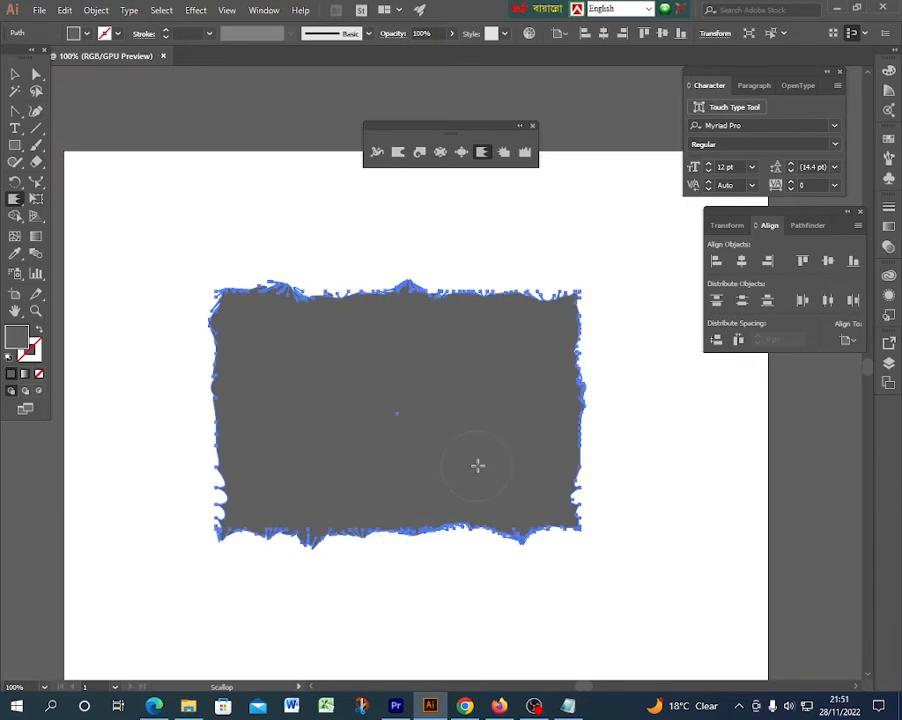
pyautogui.moveTo(482, 496)
pyautogui.mouseDown()
pyautogui.moveTo(480, 559)
pyautogui.moveTo(474, 541)
pyautogui.moveTo(449, 594)
pyautogui.moveTo(410, 508)
pyautogui.moveTo(401, 551)
pyautogui.mouseUp()
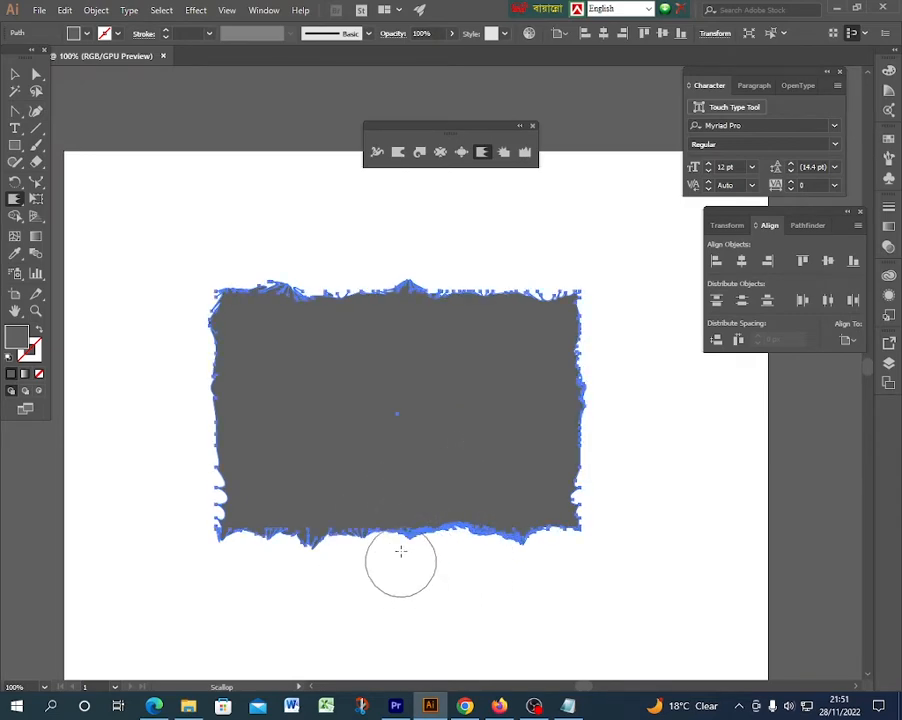
pyautogui.moveTo(261, 395)
pyautogui.mouseDown()
pyautogui.moveTo(211, 390)
pyautogui.moveTo(236, 367)
pyautogui.moveTo(205, 352)
pyautogui.moveTo(230, 344)
pyautogui.moveTo(130, 335)
pyautogui.mouseUp()
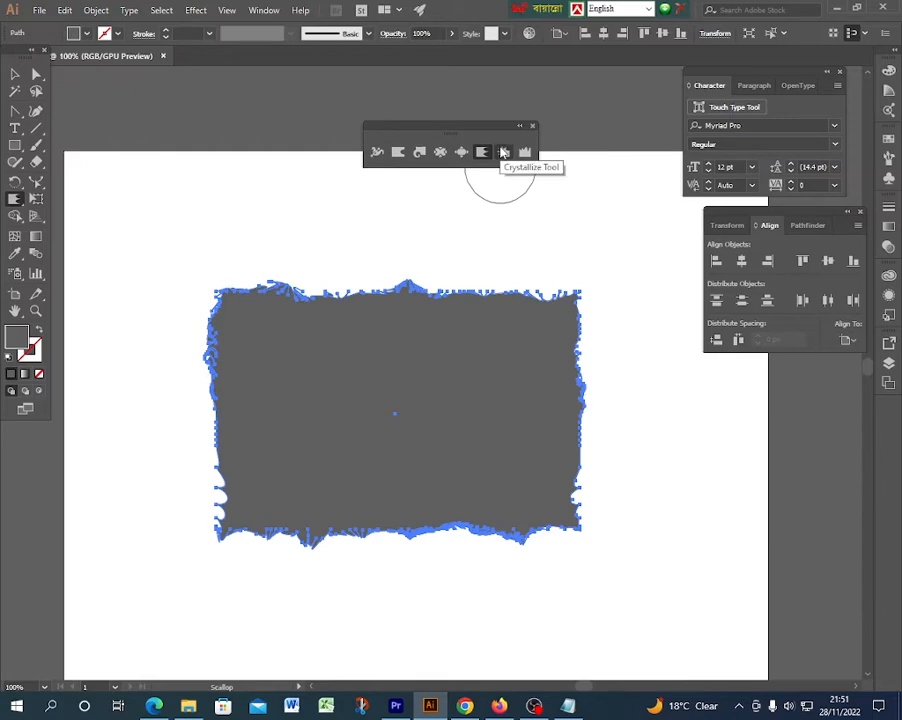
# - Undo all the scallop distortions back to the plain rectangle
pyautogui.press('v')
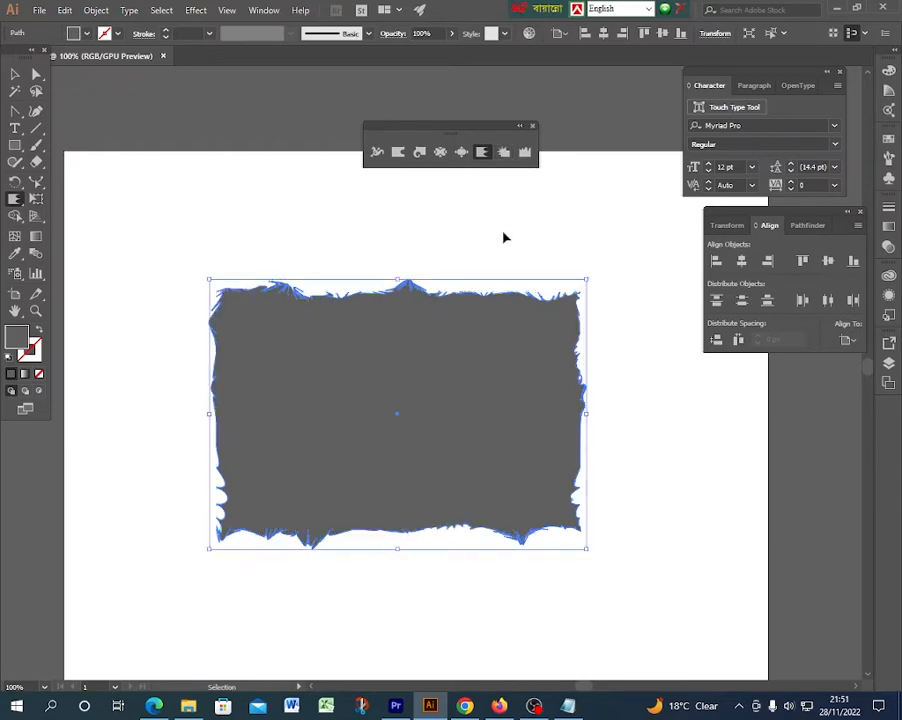
pyautogui.hotkey('ctrl', 'z')
pyautogui.hotkey('ctrl', 'z')
pyautogui.hotkey('ctrl', 'z')
pyautogui.hotkey('ctrl', 'z')
pyautogui.hotkey('ctrl', 'z')
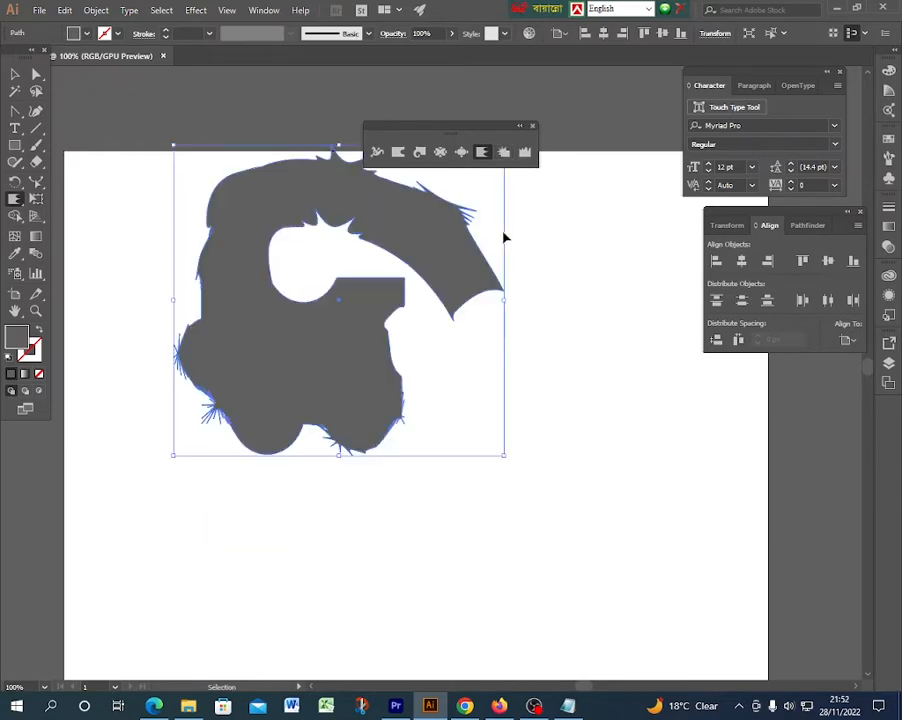
pyautogui.hotkey('ctrl', 'z')
pyautogui.hotkey('ctrl', 'z')
pyautogui.hotkey('ctrl', 'z')
pyautogui.hotkey('ctrl', 'shift', 'z')
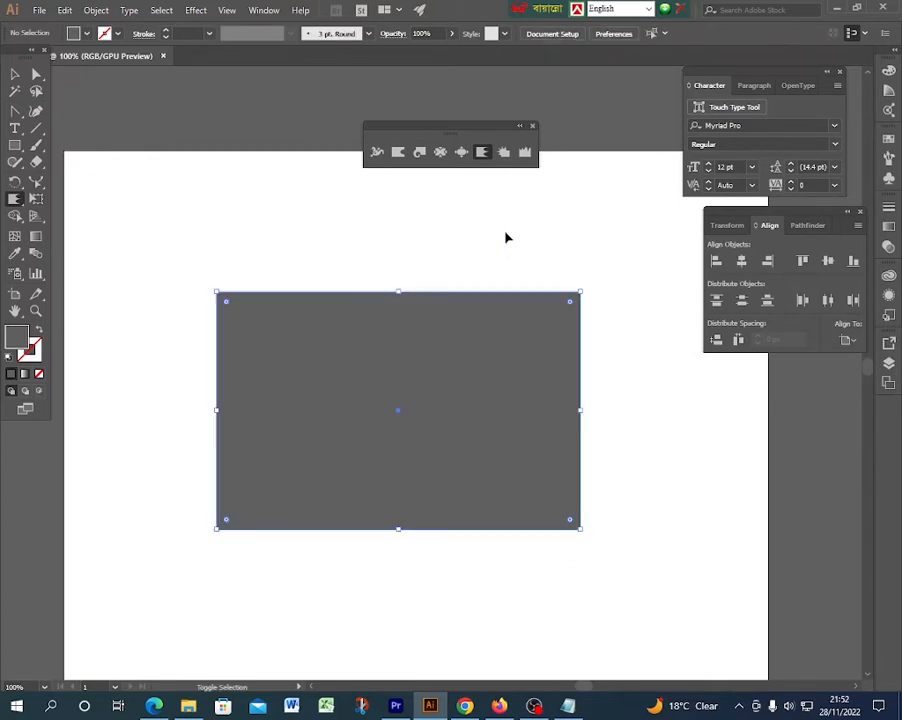
# - Apply the Crystallize tool to the rectangle's top edge, upper-right corner, bottom edge and upper-left corner
pyautogui.click(503, 155)
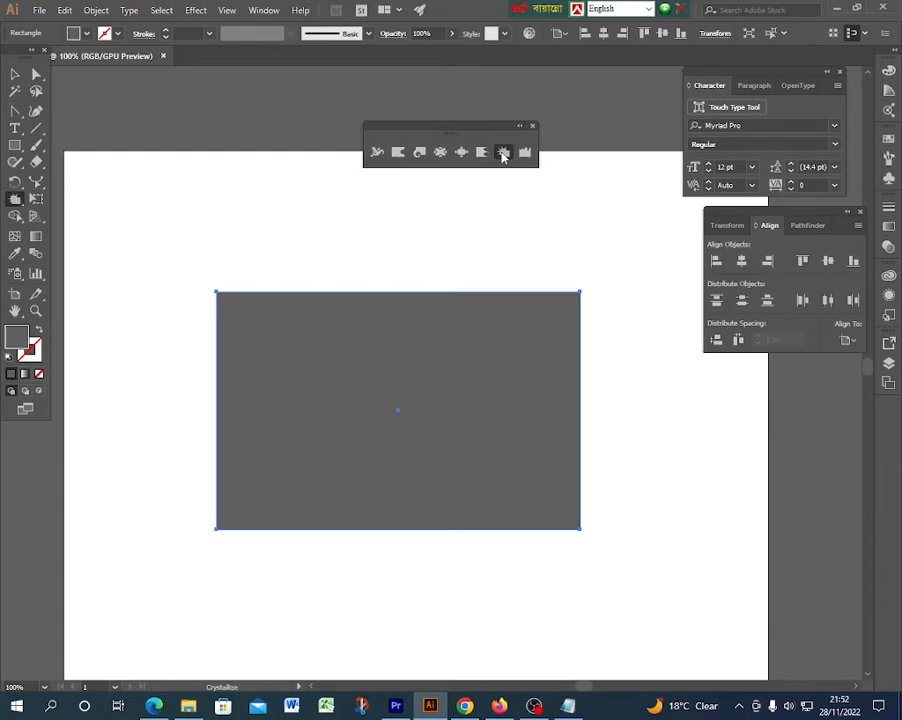
pyautogui.moveTo(427, 314); pyautogui.dragTo(436, 306)
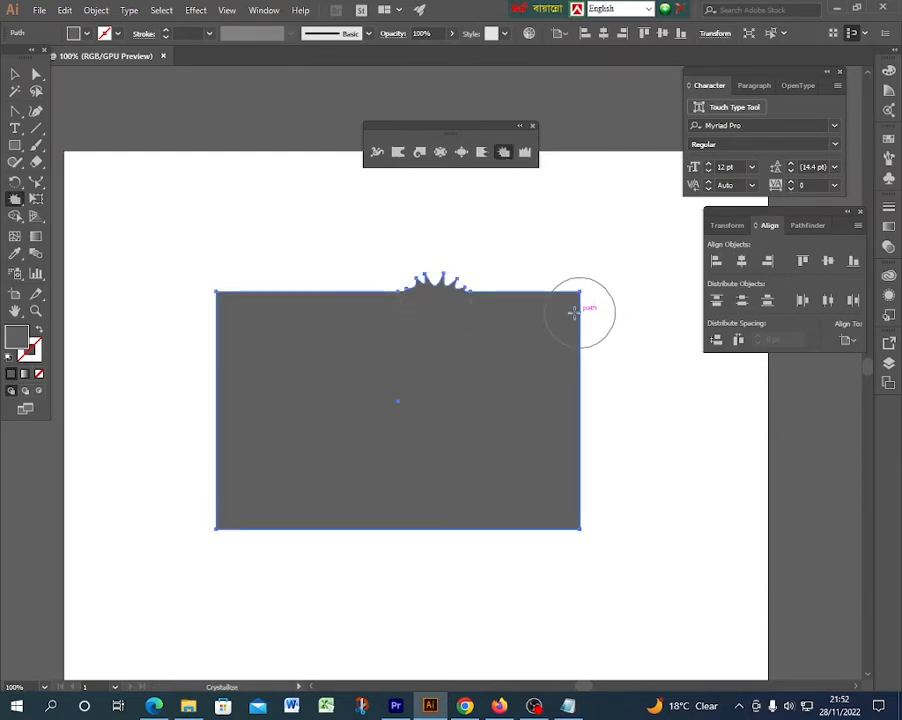
pyautogui.moveTo(574, 314); pyautogui.dragTo(570, 316)
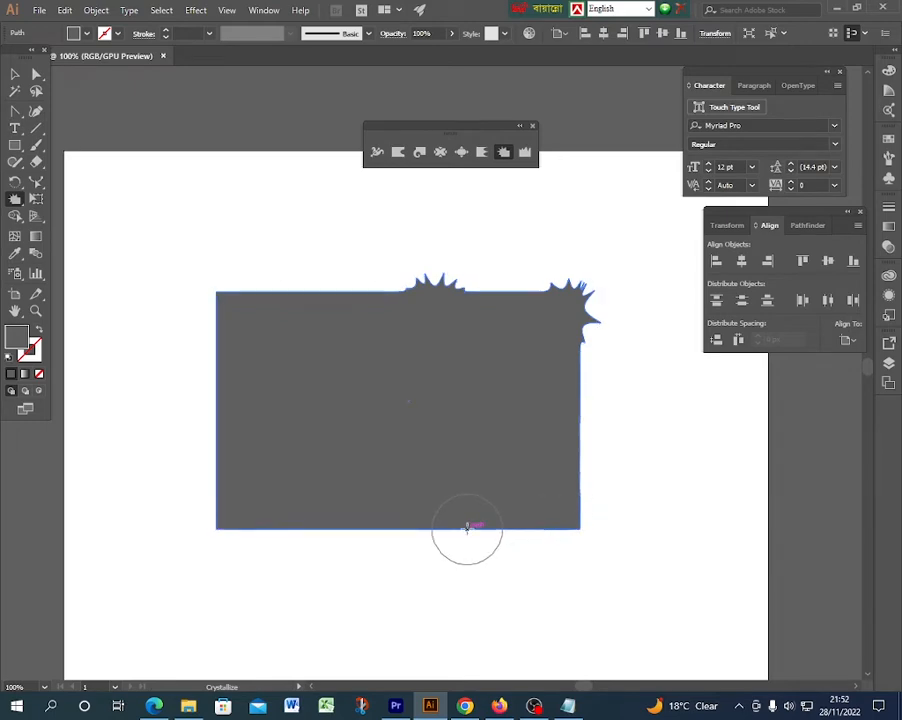
pyautogui.click(418, 540)
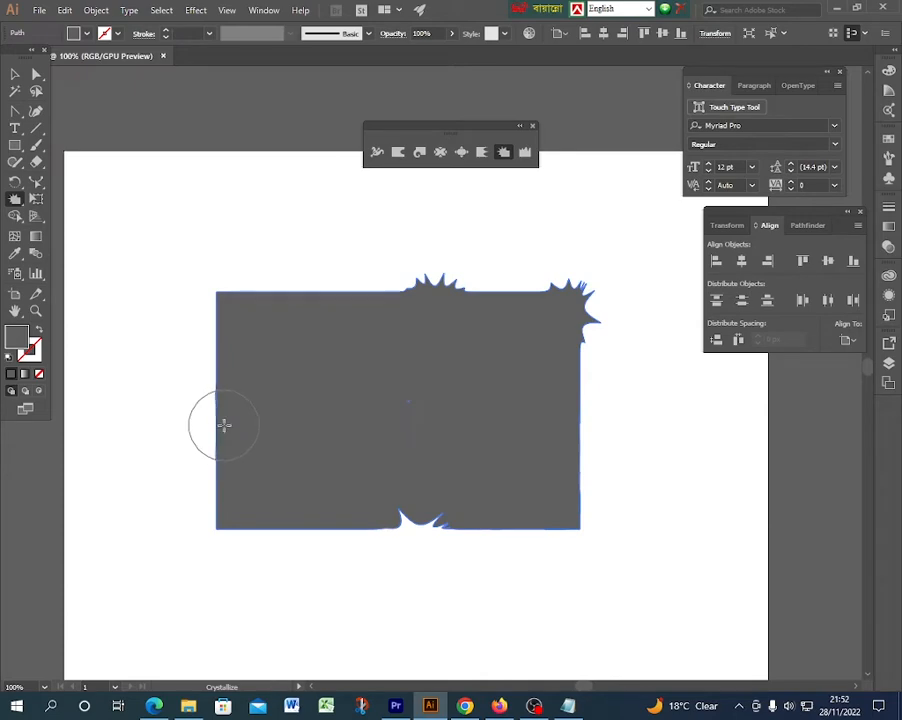
pyautogui.click(232, 294)
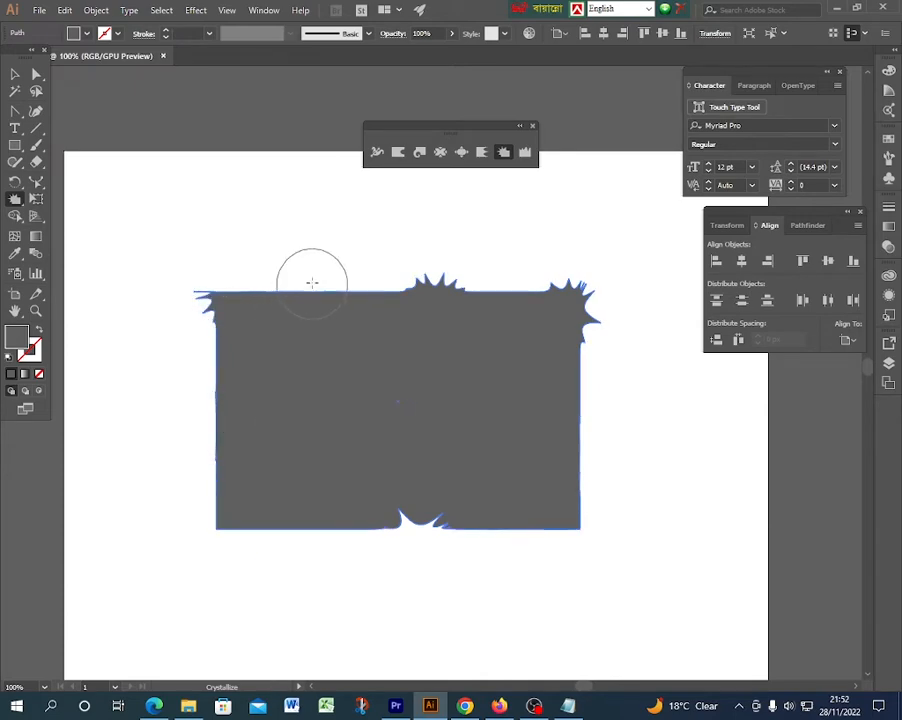
# - Crystallize more of the rectangle's bottom and right edges and both lower corners, and deselect the shape
pyautogui.click(288, 560)
pyautogui.moveTo(558, 437)
pyautogui.mouseDown()
pyautogui.moveTo(585, 420)
pyautogui.moveTo(636, 419)
pyautogui.mouseUp()
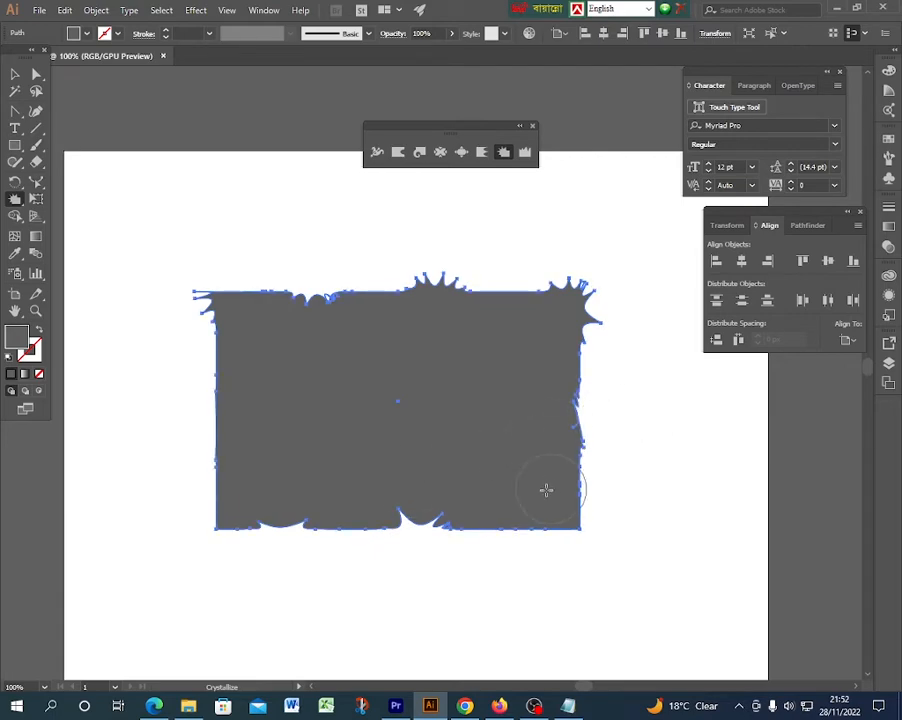
pyautogui.click(527, 526)
pyautogui.click(563, 523)
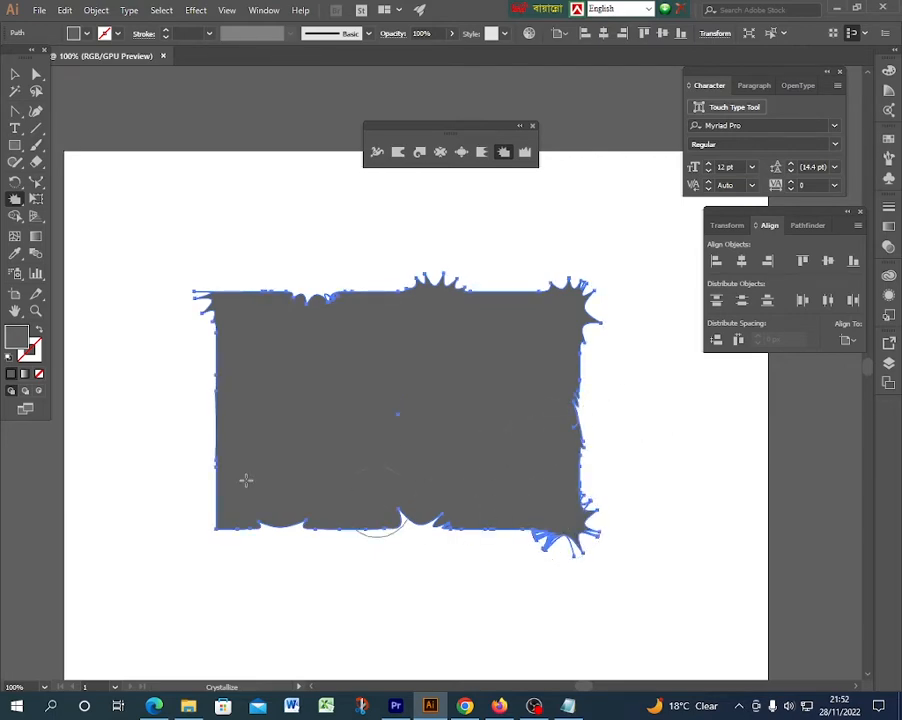
pyautogui.click(215, 432)
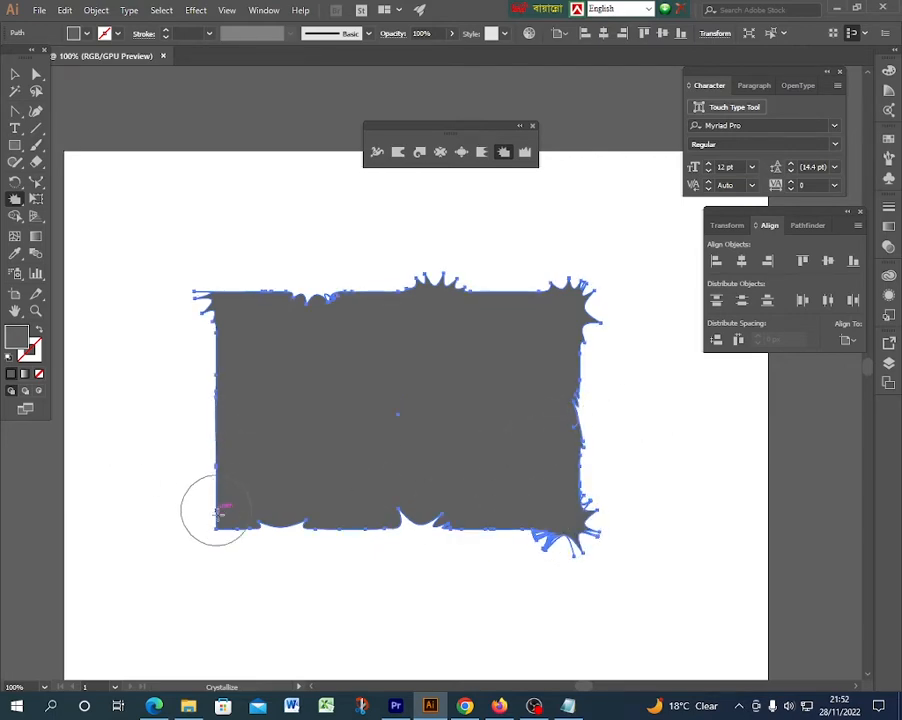
pyautogui.click(217, 534)
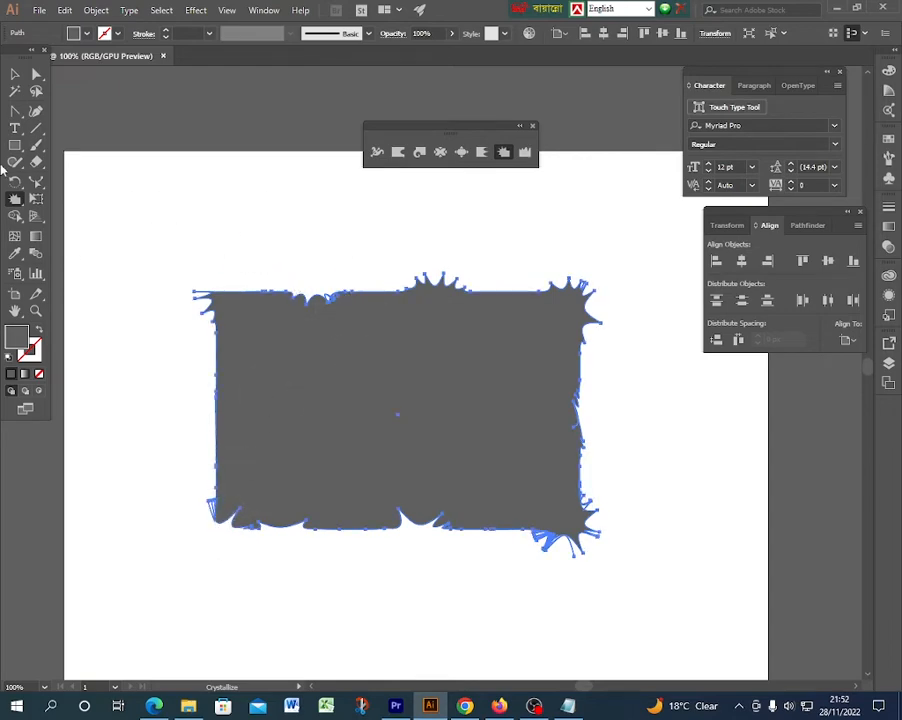
pyautogui.click(16, 75)
pyautogui.click(314, 260)
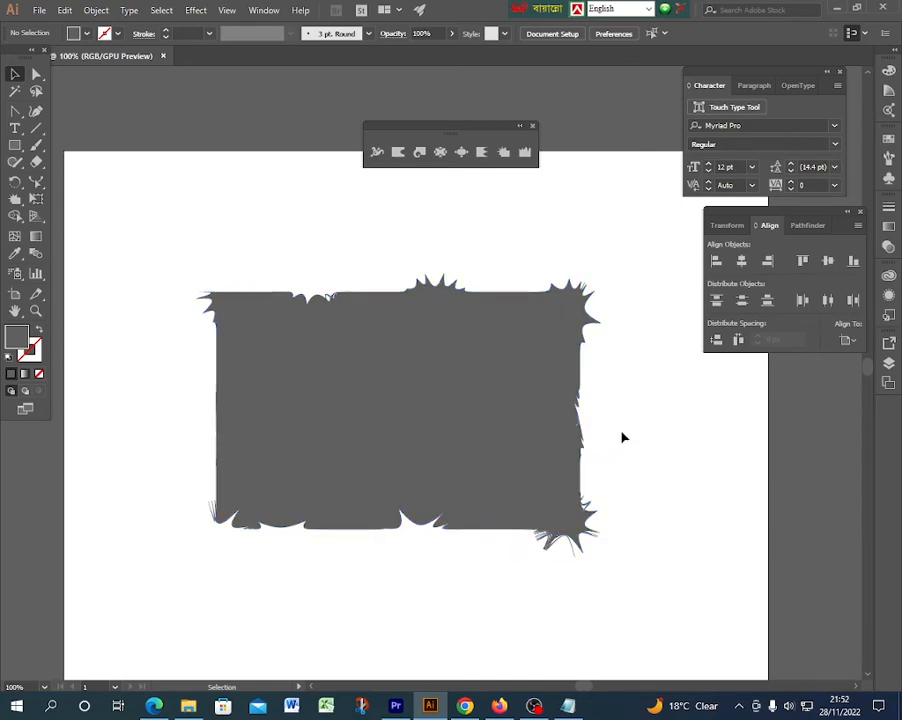
# - Undo all the crystallize distortions back to the plain rectangle
pyautogui.hotkey('ctrl', 'a')
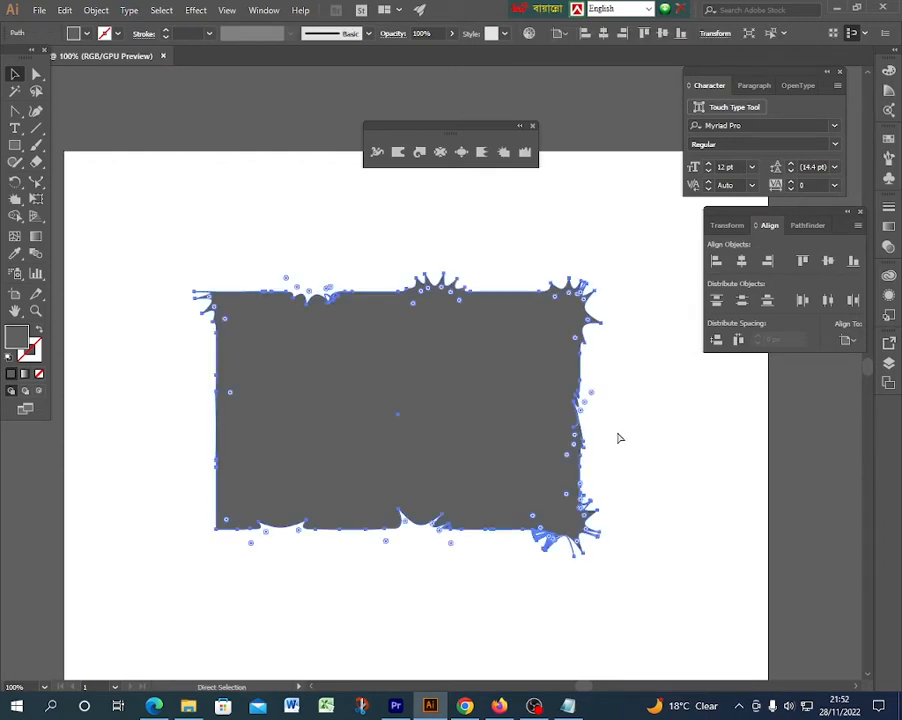
pyautogui.hotkey('ctrl', 'z')
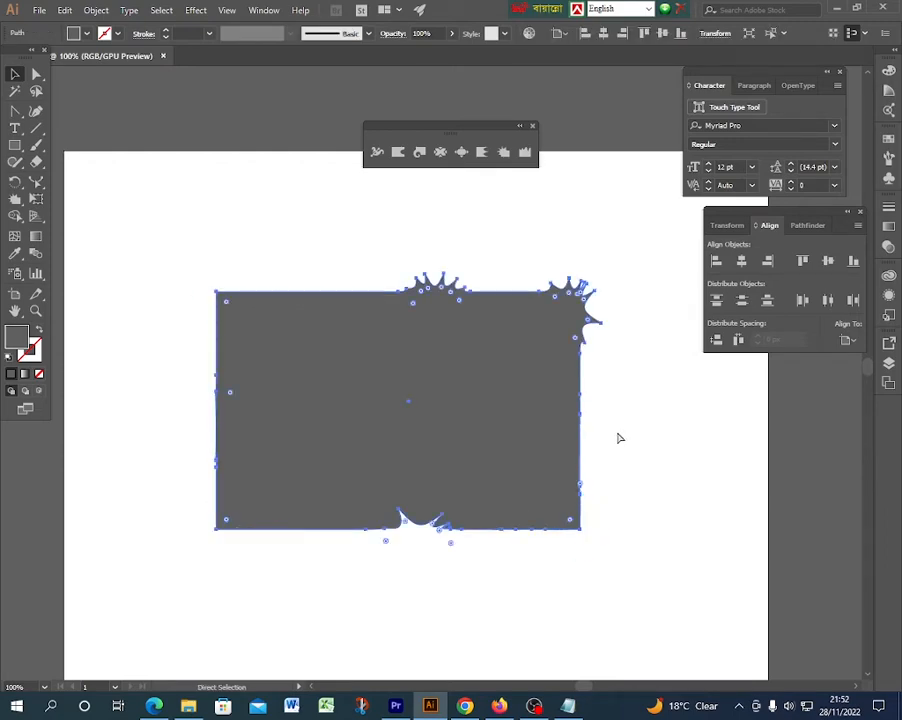
pyautogui.hotkey('ctrl', 'z')
pyautogui.hotkey('ctrl', 'z')
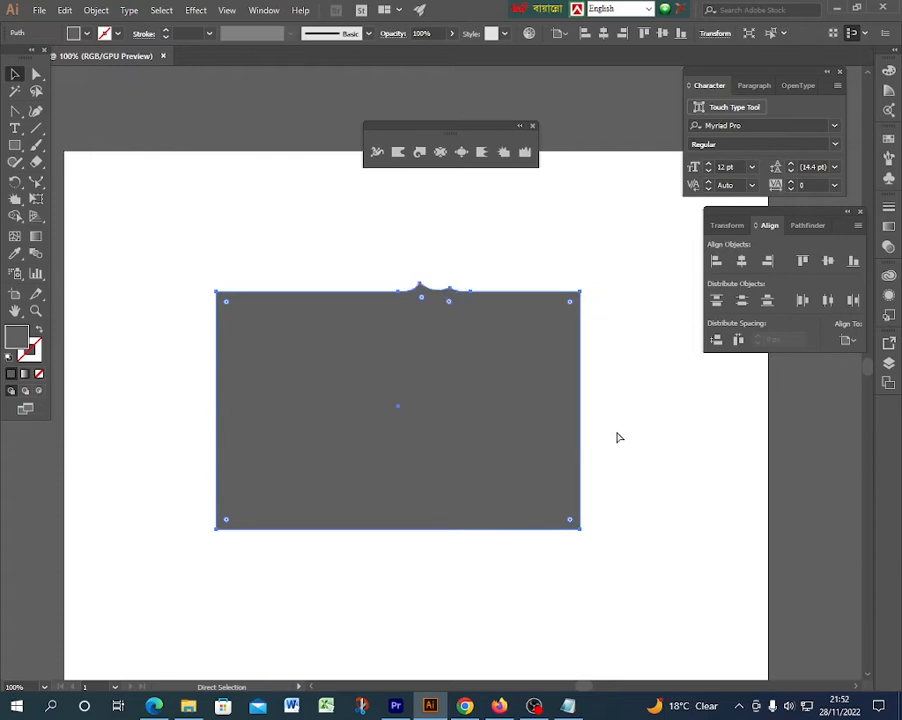
pyautogui.hotkey('ctrl', 'z')
pyautogui.press('v')
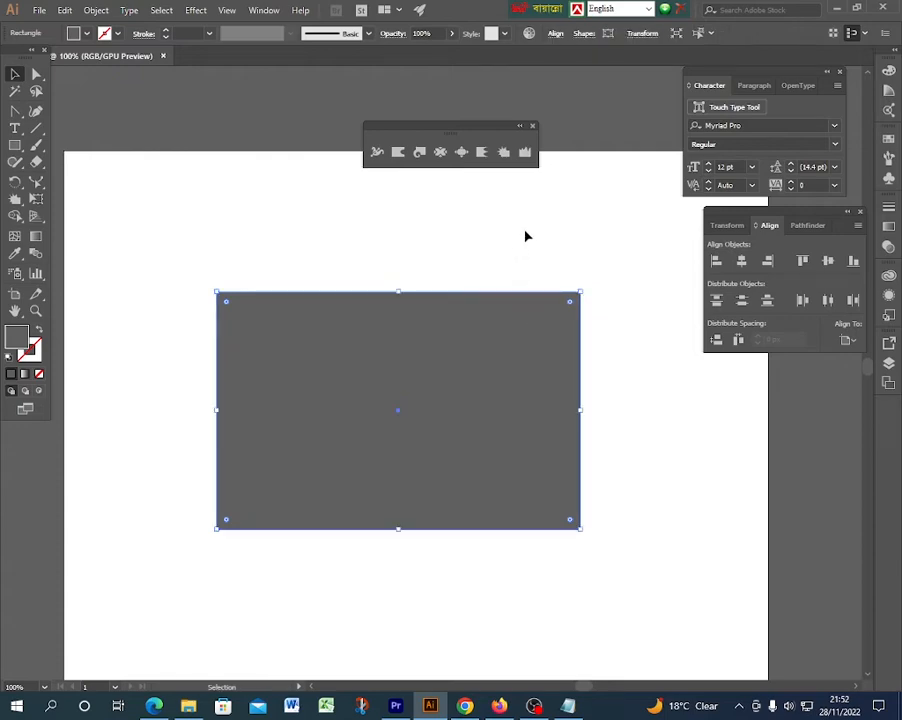
# - Apply the Wrinkle tool along the rectangle's whole top edge
pyautogui.click(525, 153)
pyautogui.moveTo(300, 290); pyautogui.dragTo(277, 231)
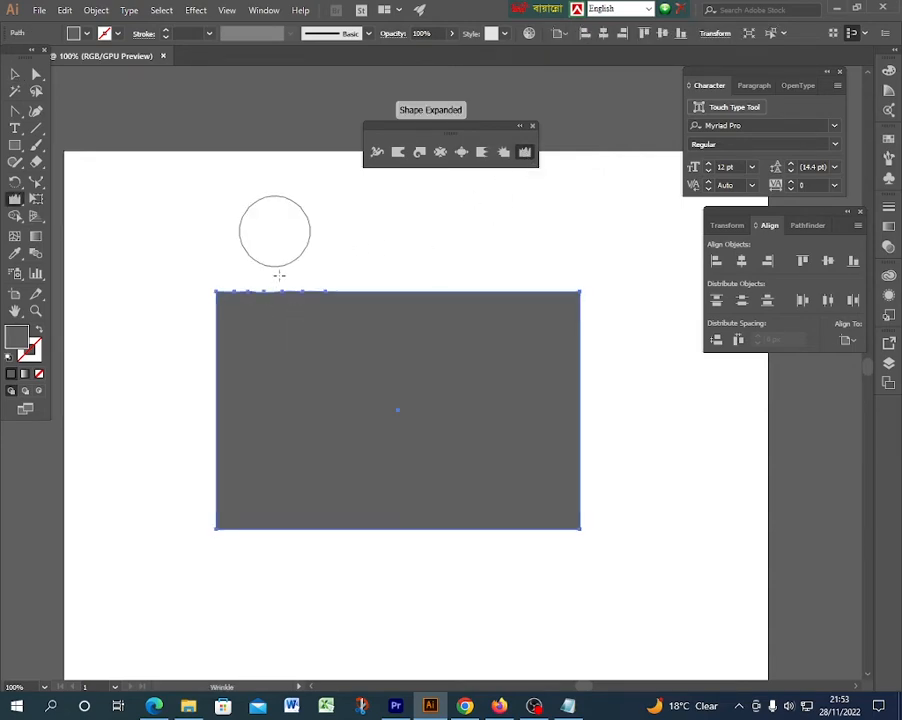
pyautogui.moveTo(326, 332)
pyautogui.mouseDown()
pyautogui.moveTo(260, 314)
pyautogui.moveTo(423, 358)
pyautogui.moveTo(380, 353)
pyautogui.moveTo(434, 258)
pyautogui.moveTo(550, 260)
pyautogui.mouseUp()
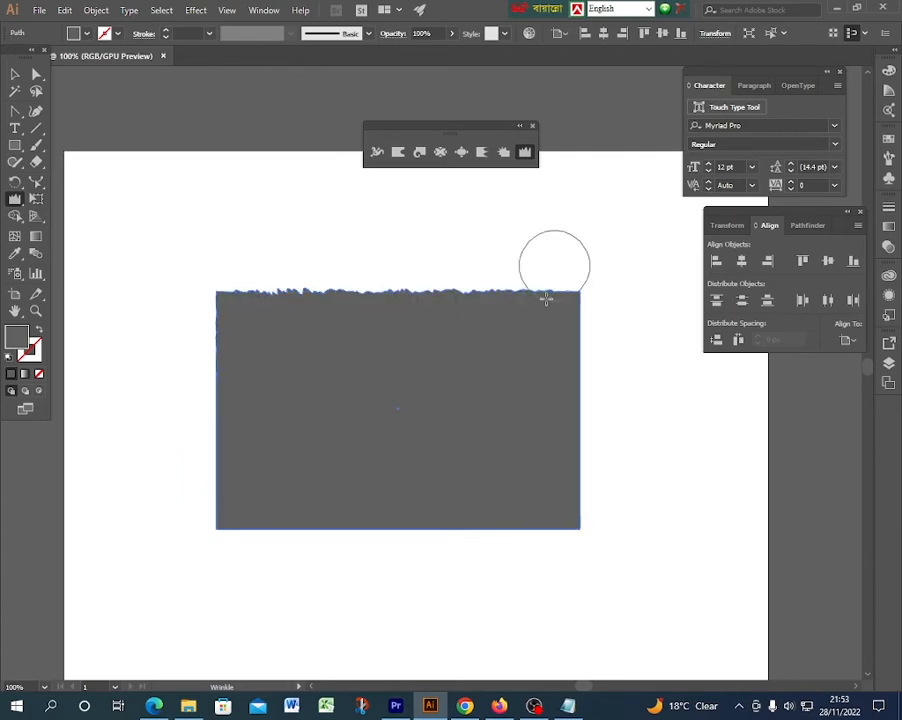
pyautogui.scroll(3, 296, 258)
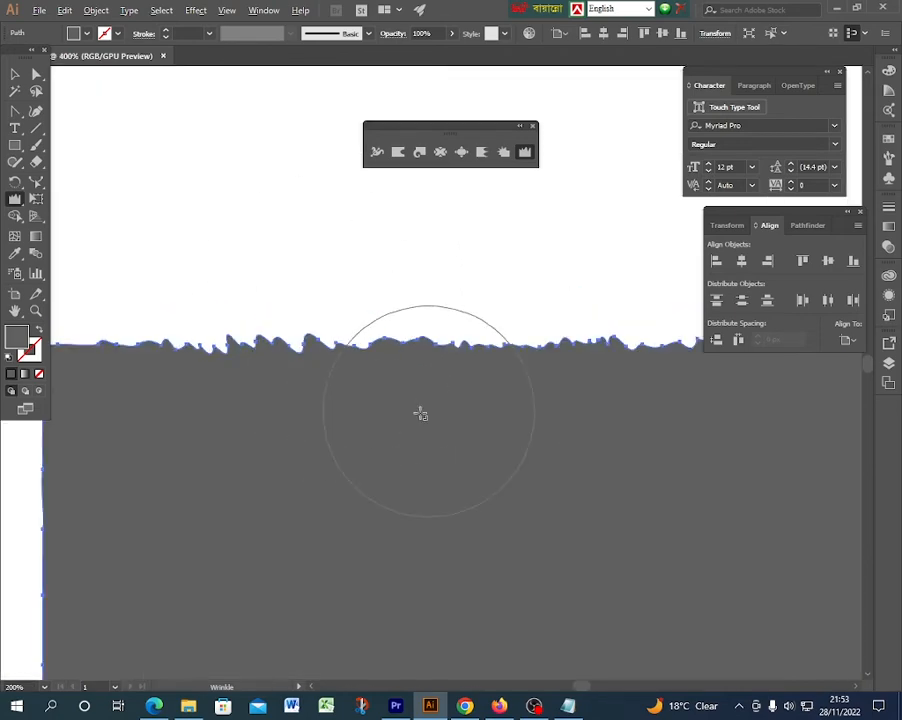
pyautogui.scroll(-2, 325, 342)
pyautogui.scroll(4, 334, 378)
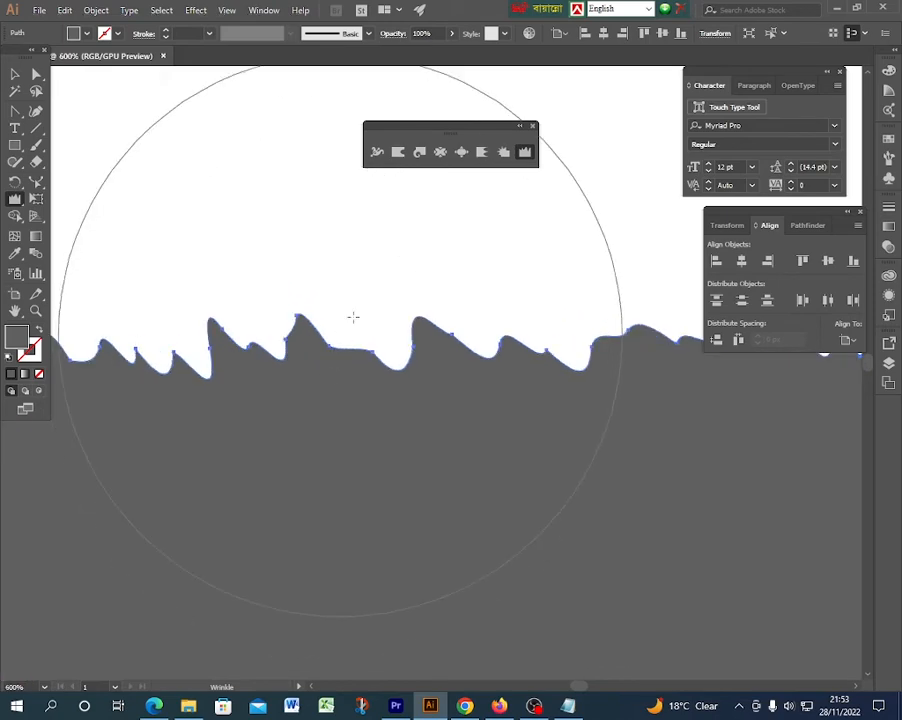
# - Roughen the middle part of the wrinkled top edge with several more Wrinkle strokes
pyautogui.moveTo(352, 315)
pyautogui.mouseDown()
pyautogui.moveTo(380, 482)
pyautogui.moveTo(466, 407)
pyautogui.moveTo(497, 363)
pyautogui.moveTo(471, 451)
pyautogui.moveTo(479, 477)
pyautogui.mouseUp()
pyautogui.scroll(-3, 306, 390)
pyautogui.moveTo(458, 383); pyautogui.dragTo(480, 441)
pyautogui.moveTo(553, 395); pyautogui.dragTo(546, 447)
pyautogui.scroll(-1, 407, 411)
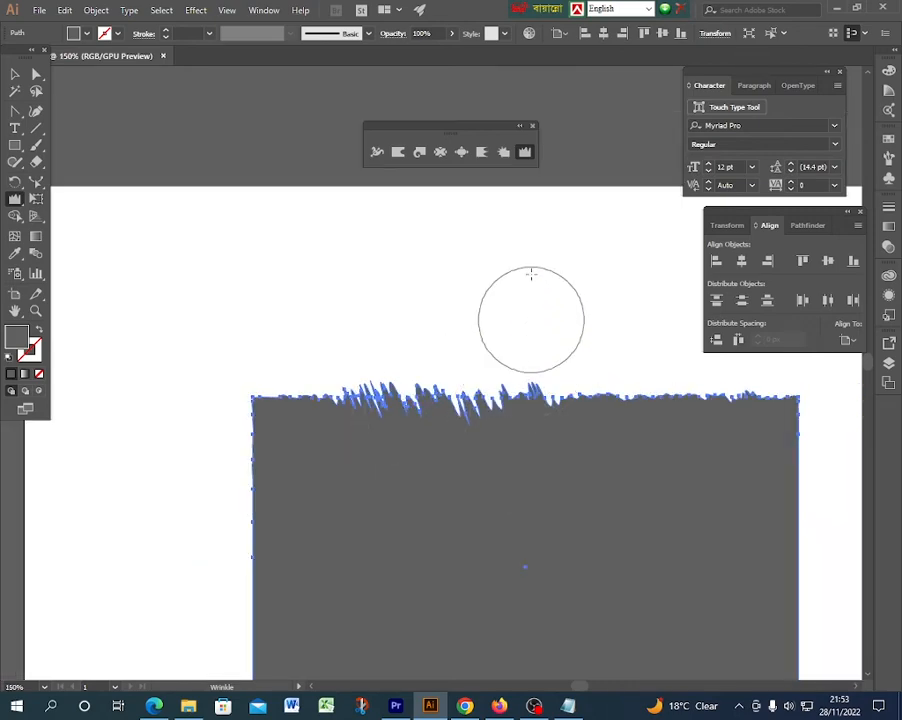
# - Set the Wrinkle tool's brush angle to 0°
pyautogui.doubleClick(521, 152)
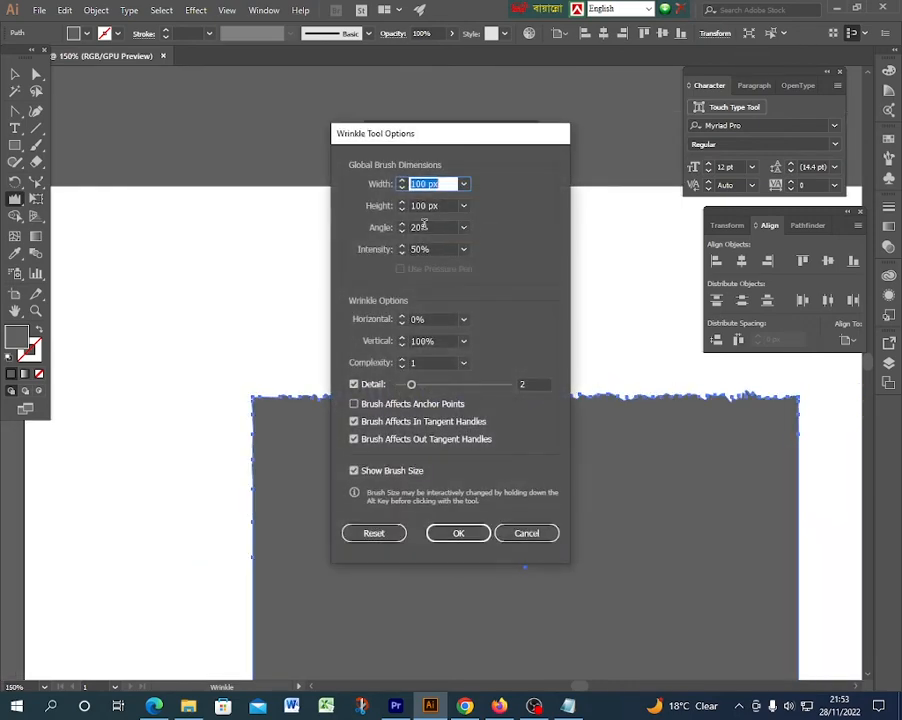
pyautogui.press('Tab')
pyautogui.press('Tab')
pyautogui.write('0')
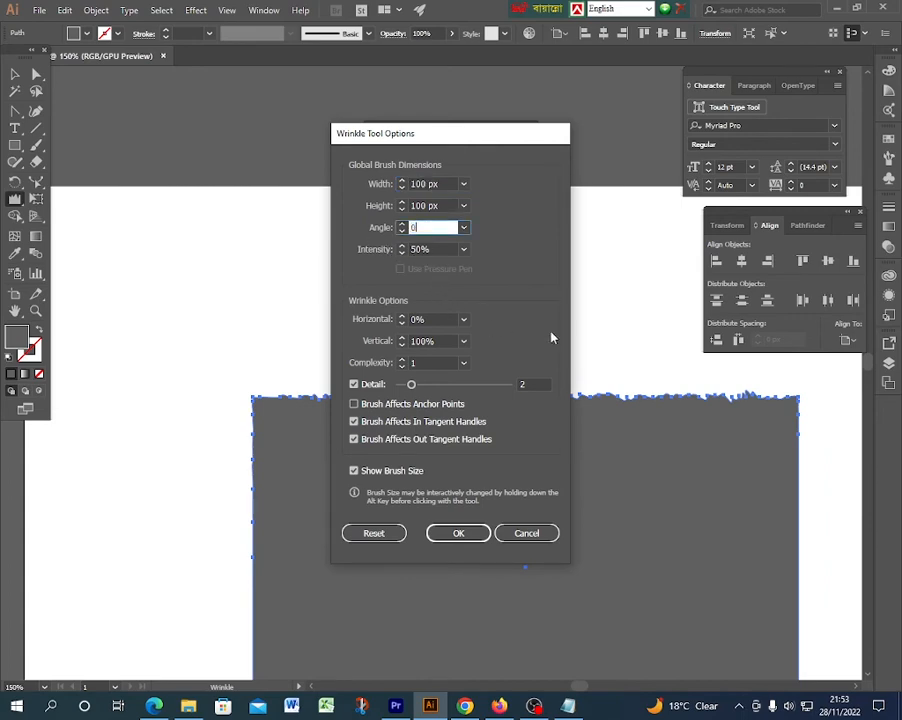
pyautogui.click(457, 532)
# - Wrinkle the whole top edge repeatedly into upright, grass-like spikes and deselect the shape
pyautogui.moveTo(560, 390)
pyautogui.mouseDown()
pyautogui.moveTo(562, 404)
pyautogui.moveTo(499, 410)
pyautogui.moveTo(483, 459)
pyautogui.moveTo(430, 430)
pyautogui.moveTo(380, 381)
pyautogui.moveTo(364, 433)
pyautogui.moveTo(320, 383)
pyautogui.moveTo(318, 427)
pyautogui.moveTo(273, 405)
pyautogui.moveTo(282, 440)
pyautogui.moveTo(289, 428)
pyautogui.mouseUp()
pyautogui.moveTo(614, 404)
pyautogui.mouseDown()
pyautogui.moveTo(618, 452)
pyautogui.moveTo(679, 402)
pyautogui.moveTo(670, 409)
pyautogui.moveTo(673, 435)
pyautogui.moveTo(651, 397)
pyautogui.moveTo(662, 407)
pyautogui.moveTo(666, 395)
pyautogui.moveTo(751, 400)
pyautogui.moveTo(741, 423)
pyautogui.moveTo(776, 412)
pyautogui.mouseUp()
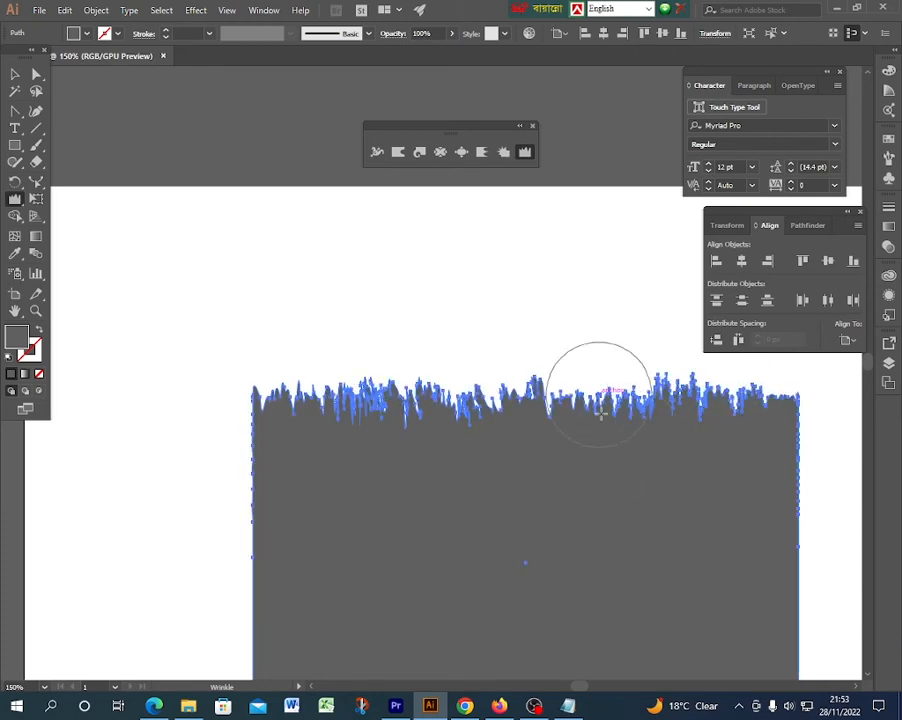
pyautogui.moveTo(537, 385)
pyautogui.mouseDown()
pyautogui.moveTo(532, 418)
pyautogui.moveTo(523, 422)
pyautogui.moveTo(527, 379)
pyautogui.moveTo(478, 443)
pyautogui.moveTo(443, 418)
pyautogui.moveTo(381, 418)
pyautogui.moveTo(378, 444)
pyautogui.moveTo(436, 366)
pyautogui.moveTo(401, 426)
pyautogui.moveTo(311, 432)
pyautogui.moveTo(275, 453)
pyautogui.moveTo(286, 475)
pyautogui.moveTo(316, 392)
pyautogui.mouseUp()
pyautogui.moveTo(314, 457); pyautogui.dragTo(298, 400)
pyautogui.click(14, 75)
pyautogui.click(288, 315)
pyautogui.scroll(-1, 255, 339)
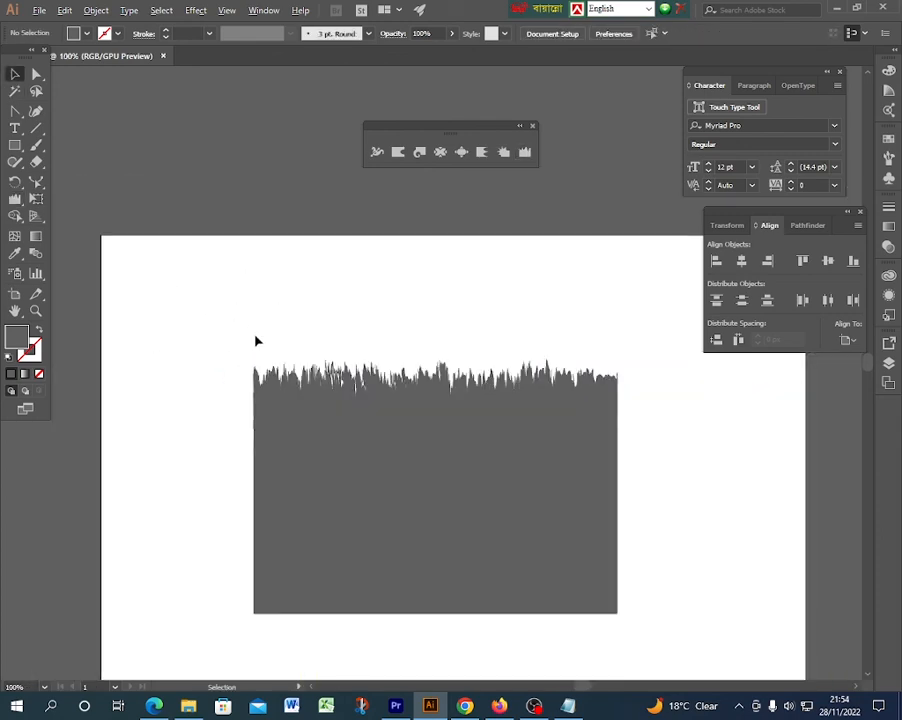
# - Fill the wrinkled shape with bright green #1ad400
pyautogui.scroll(2, 487, 369)
pyautogui.click(306, 422)
pyautogui.scroll(-1, 468, 446)
pyautogui.scroll(3, 396, 460)
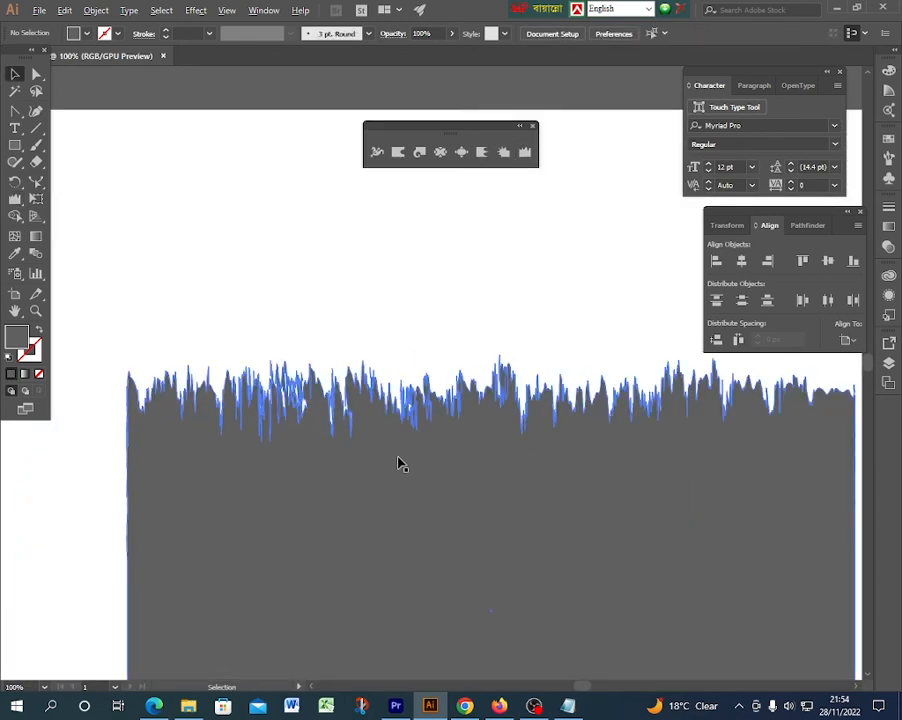
pyautogui.scroll(-2, 319, 502)
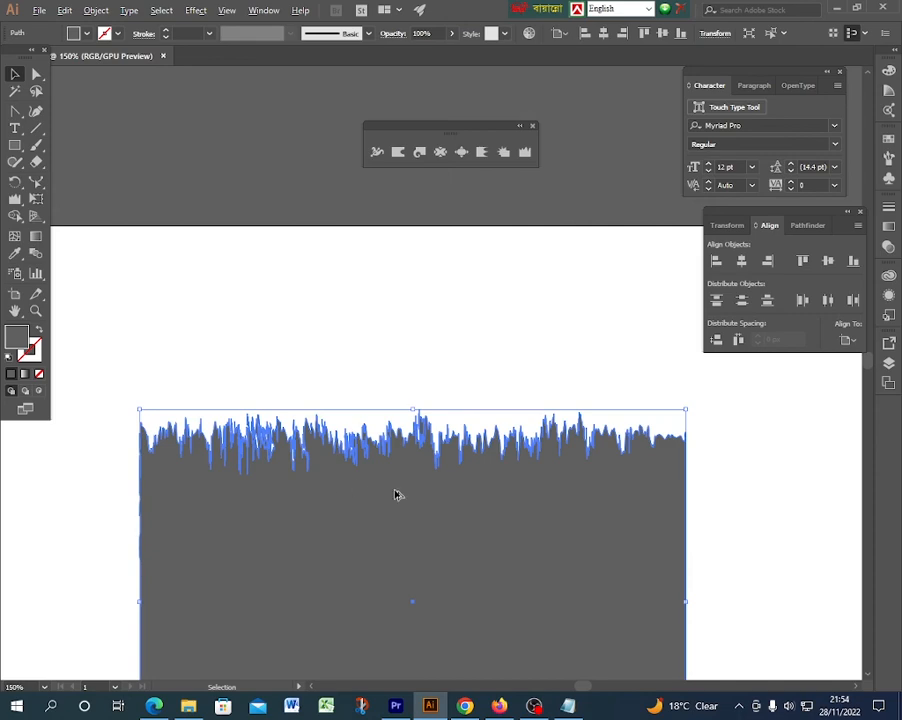
pyautogui.click(888, 71)
pyautogui.click(765, 101)
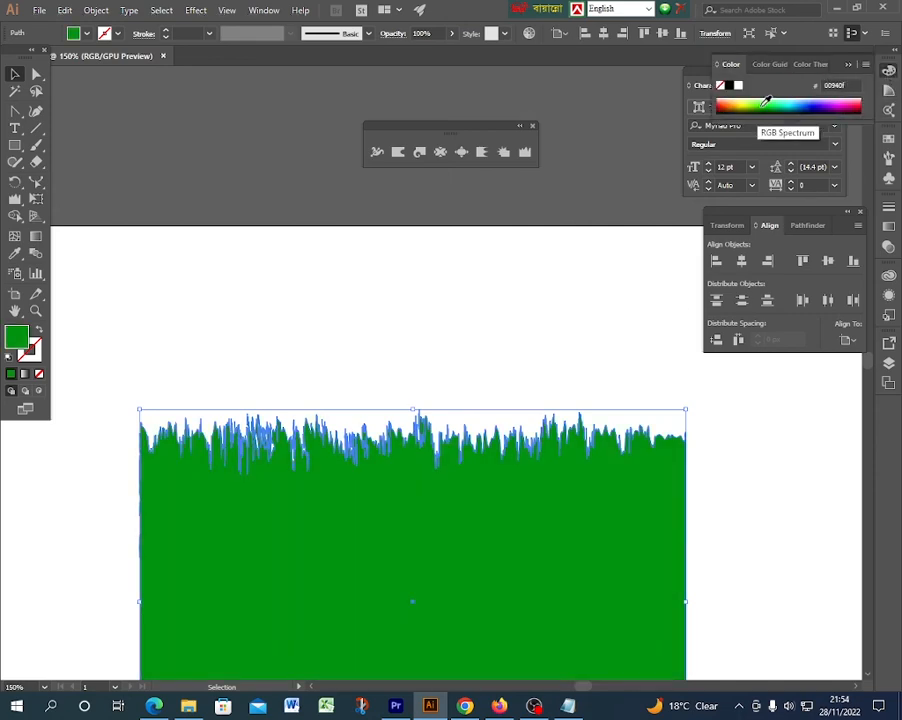
pyautogui.click(764, 99)
pyautogui.click(334, 376)
pyautogui.scroll(2, 240, 465)
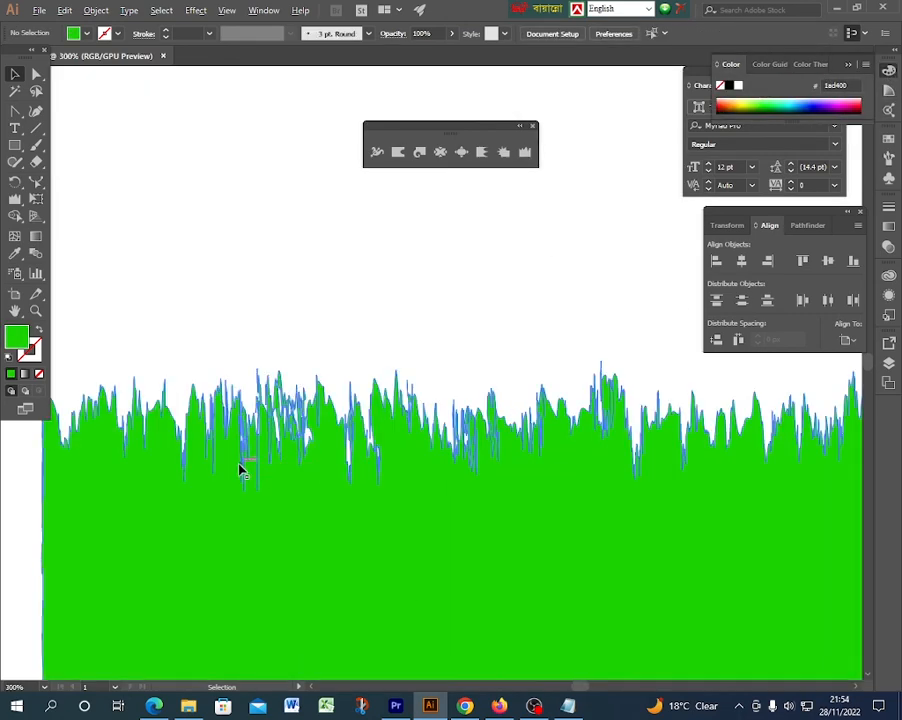
# - Change the wrinkled shape's fill to dark green #063f00
pyautogui.click(430, 468)
pyautogui.scroll(-1, 440, 475)
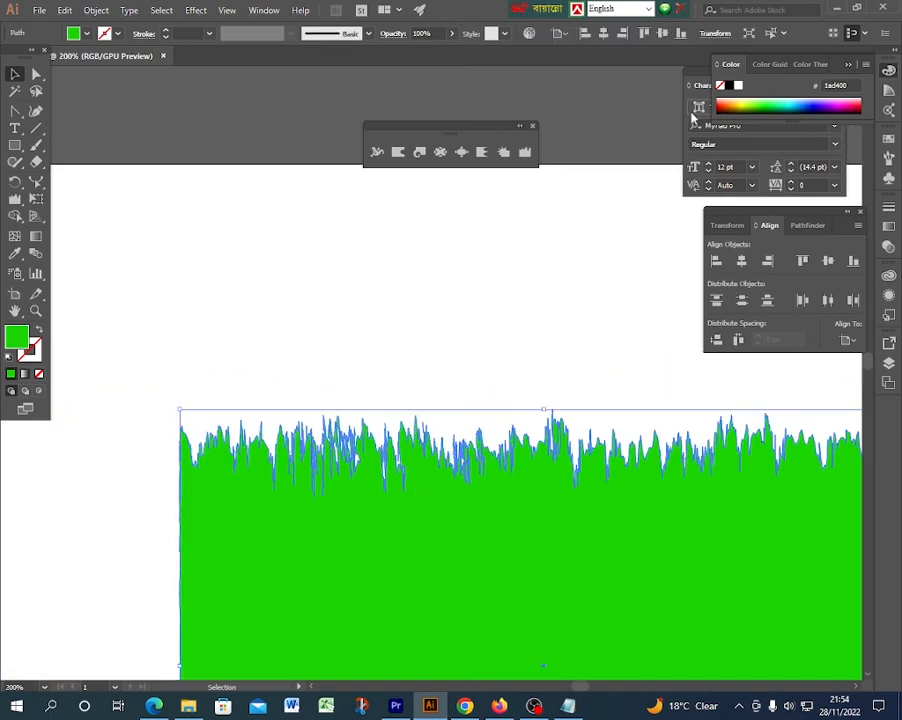
pyautogui.click(764, 103)
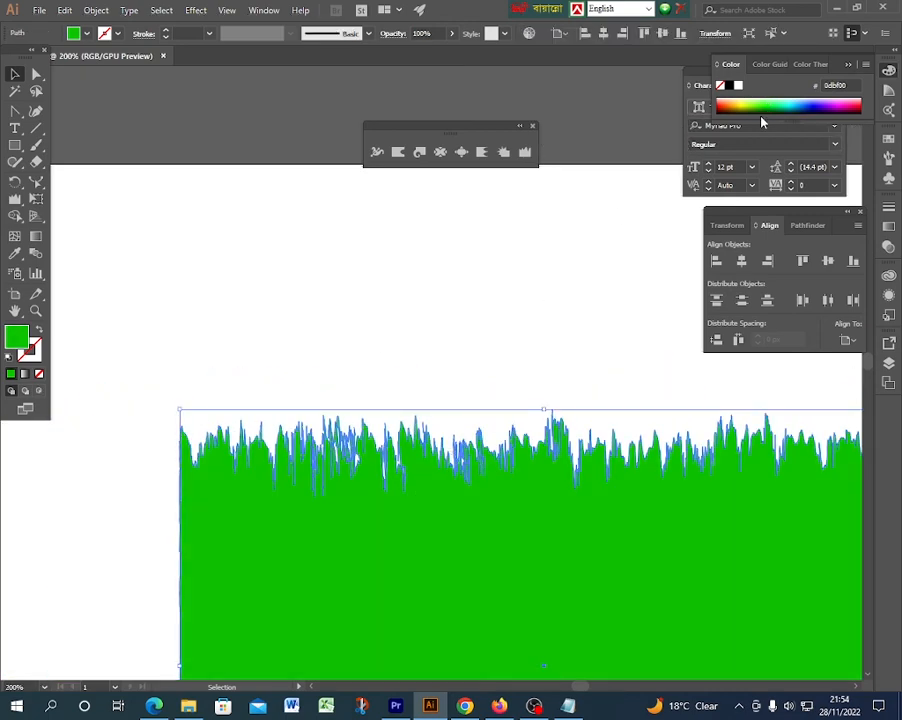
pyautogui.click(765, 107)
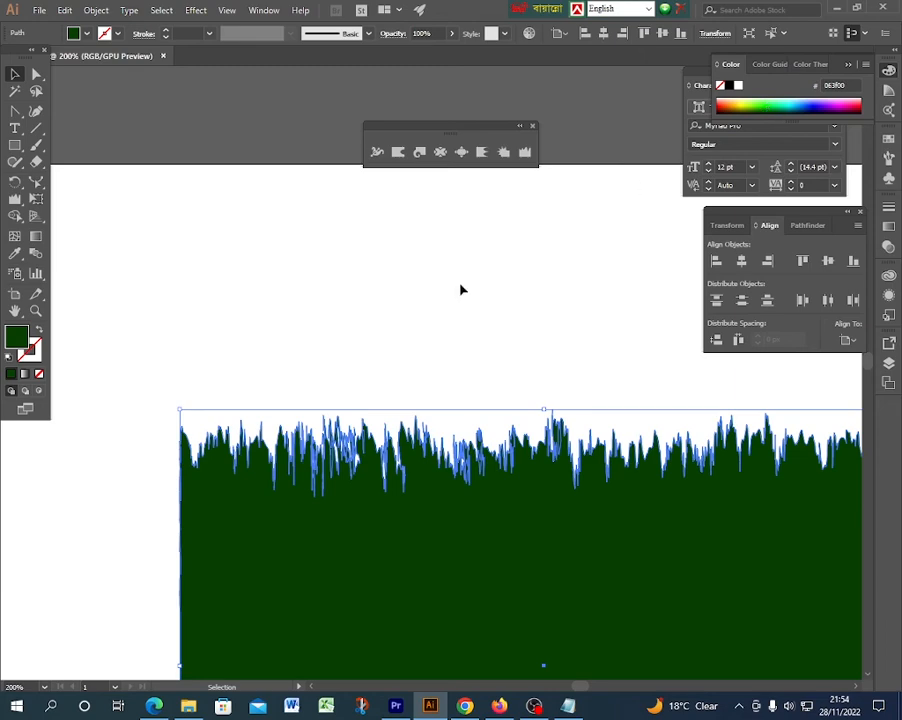
# - Examine the grass-like spikes along the green shape's top edge at different magnifications
pyautogui.scroll(-3, 268, 327)
pyautogui.scroll(4, 272, 329)
pyautogui.scroll(-2, 290, 364)
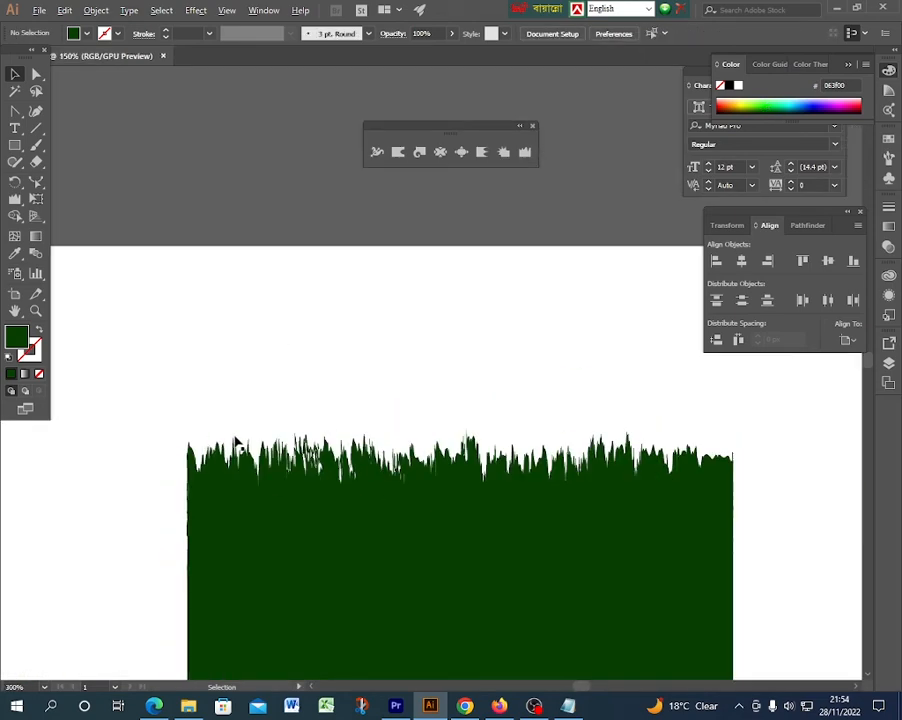
pyautogui.scroll(1, 305, 370)
pyautogui.scroll(-2, 346, 414)
pyautogui.scroll(1, 338, 410)
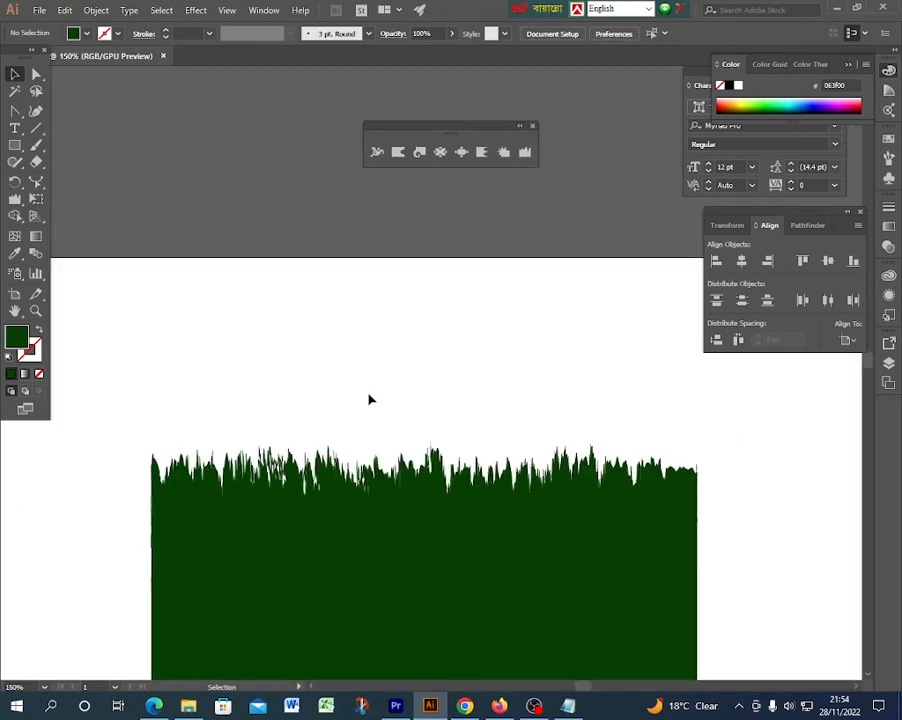
pyautogui.scroll(1, 455, 455)
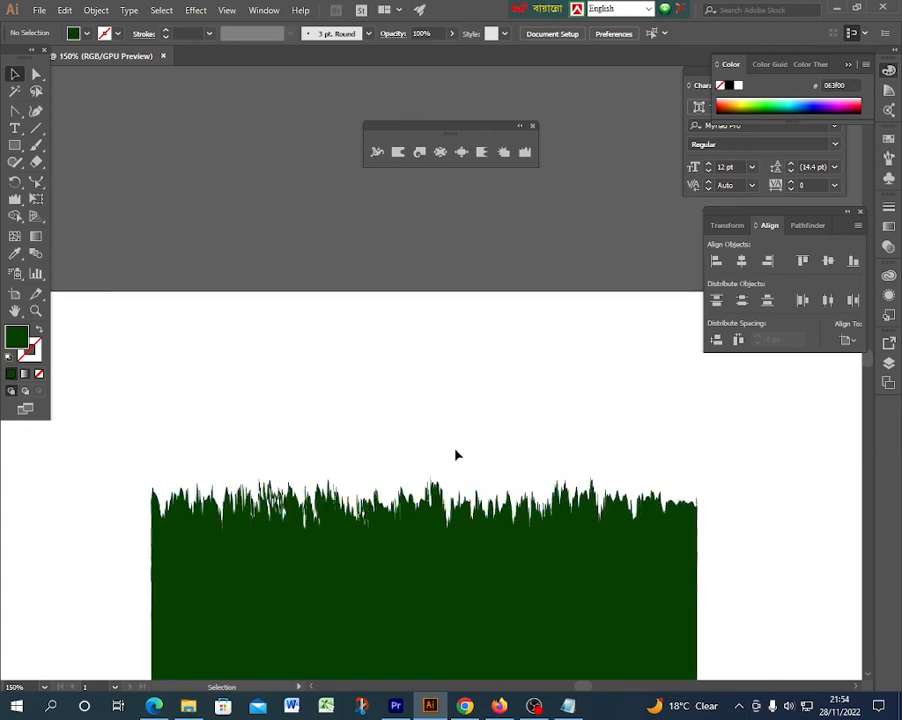
pyautogui.scroll(-1, 423, 412)
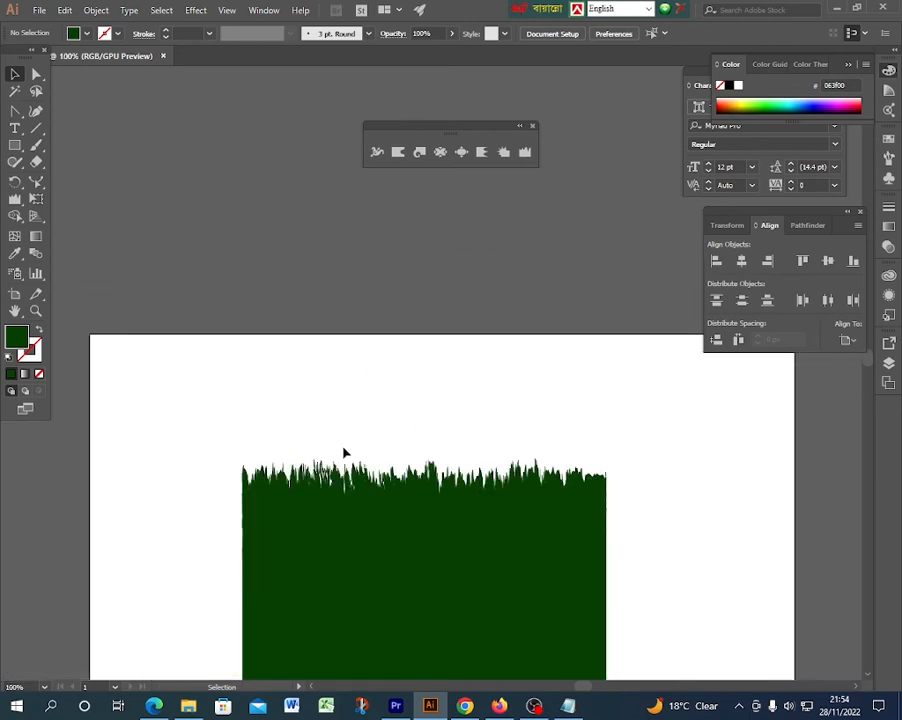
pyautogui.click(590, 485)
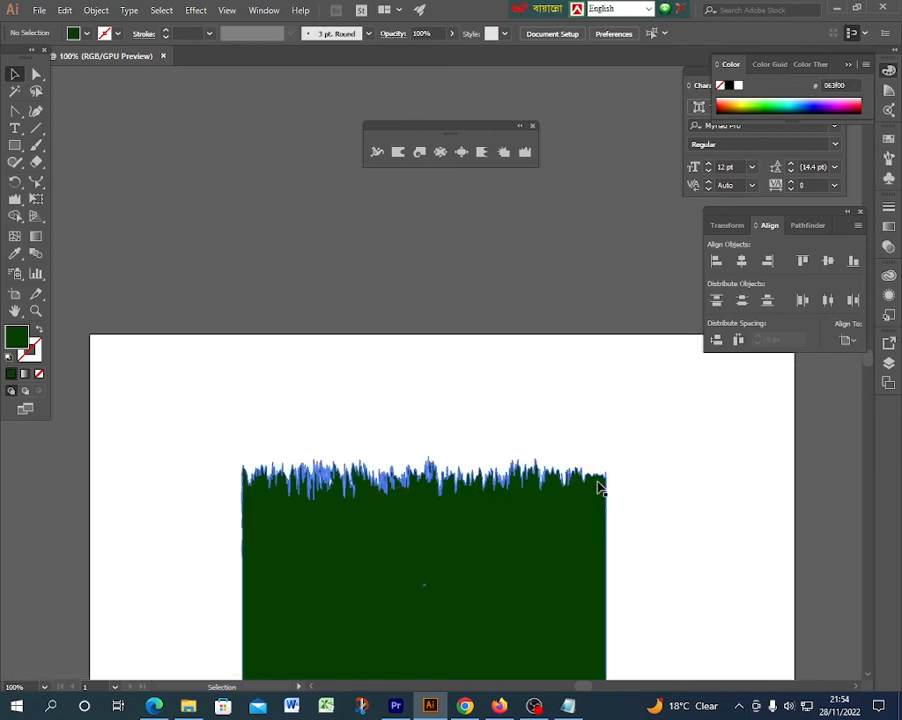